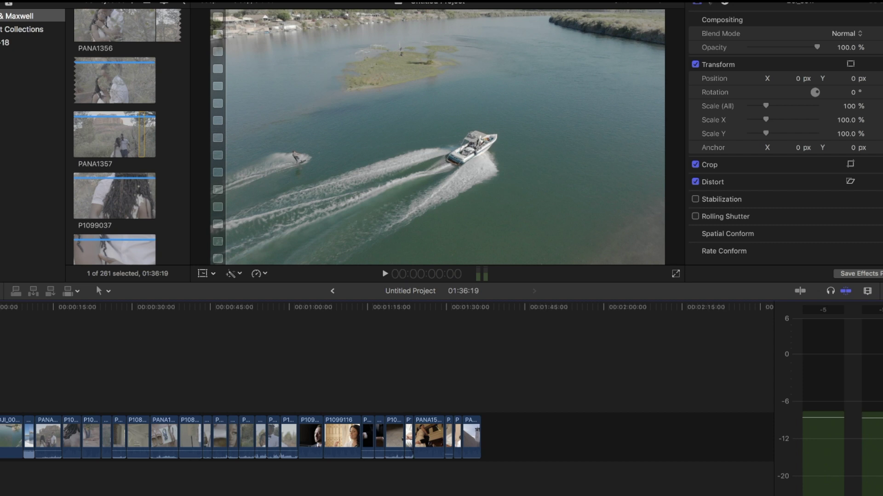
Display the video scopes beside the viewer image of the river boat clip.
{"action": "left_click", "coordinate": [668, 5]}
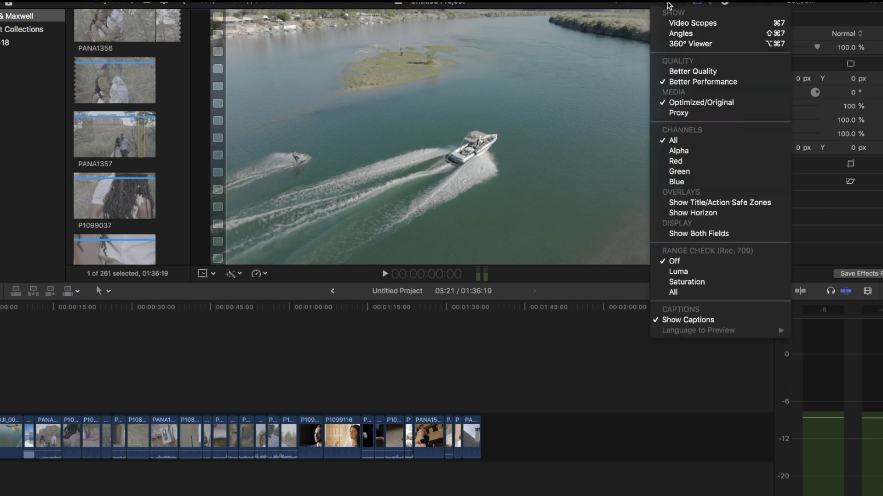
{"action": "left_click", "coordinate": [675, 24]}
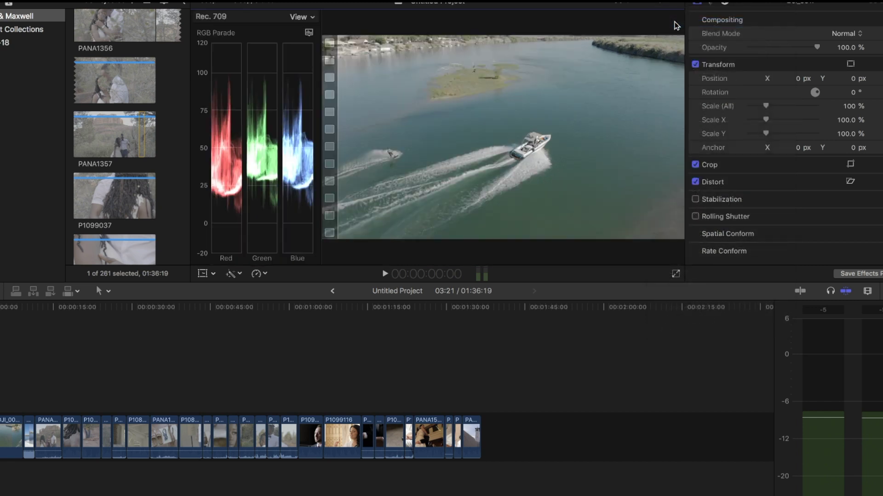
View the scope as Histogram and Vectorscope, return to the Waveform, and check the available scope layouts.
{"action": "left_click", "coordinate": [309, 32]}
{"action": "left_click", "coordinate": [328, 52]}
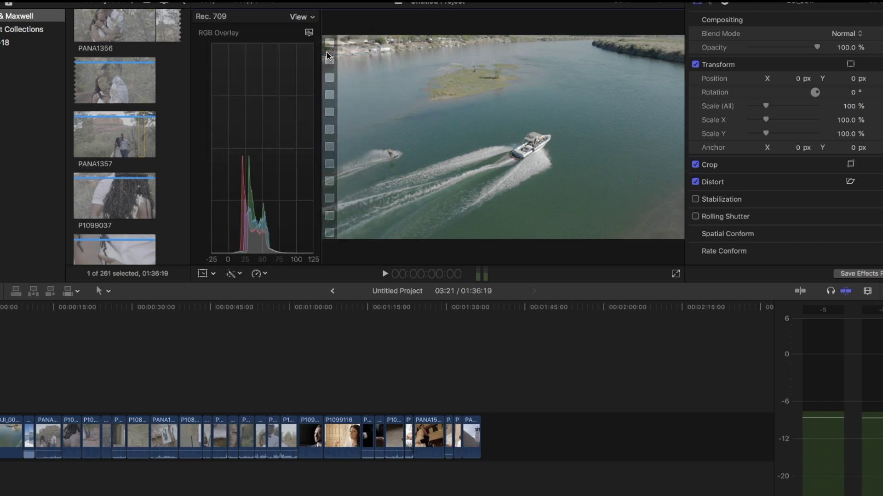
{"action": "left_click", "coordinate": [309, 32]}
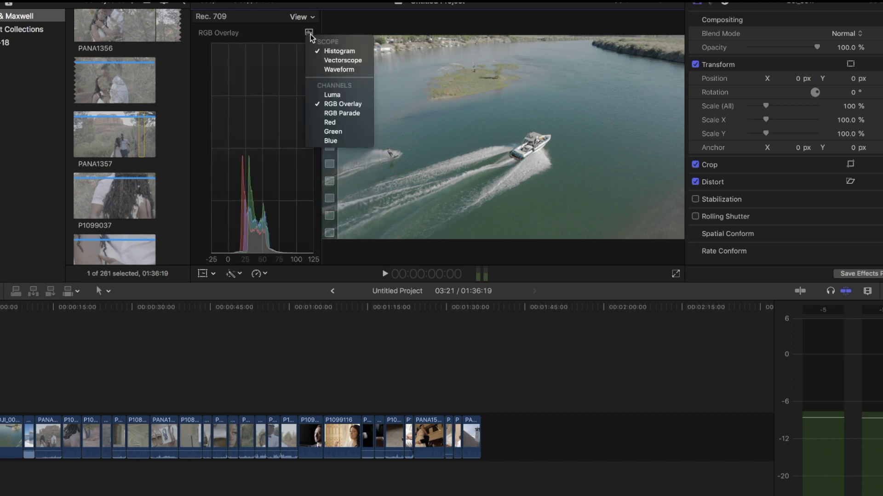
{"action": "left_click", "coordinate": [327, 61]}
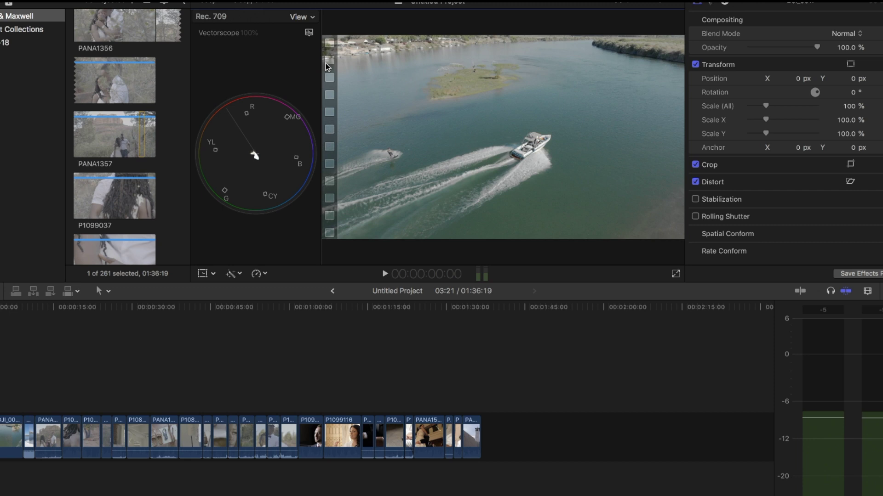
{"action": "left_click", "coordinate": [309, 32]}
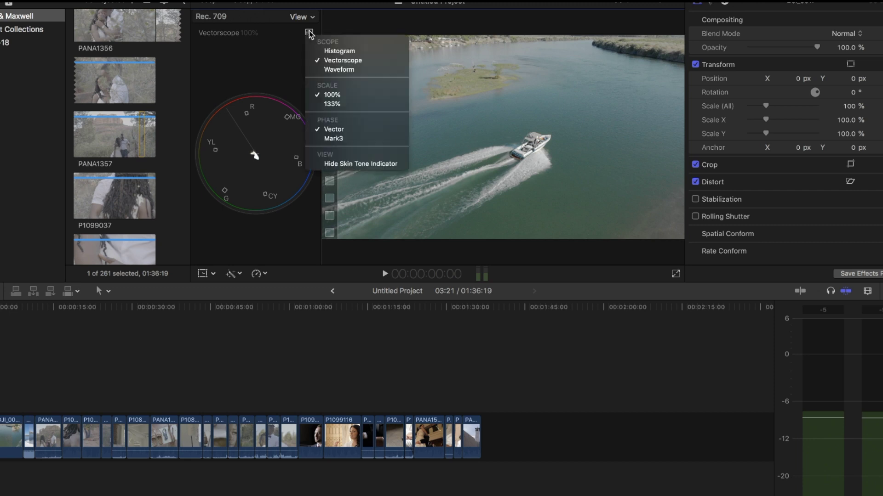
{"action": "left_click", "coordinate": [322, 70]}
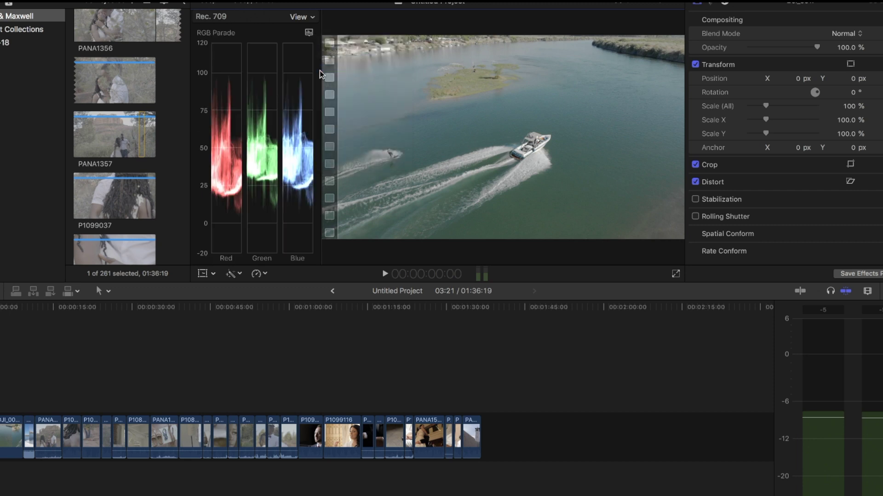
{"action": "left_click", "coordinate": [301, 16]}
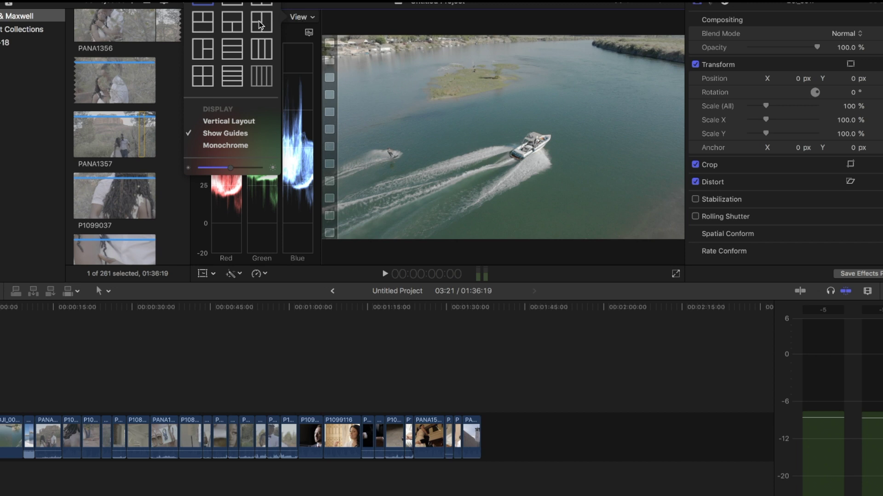
{"action": "key", "text": "Escape"}
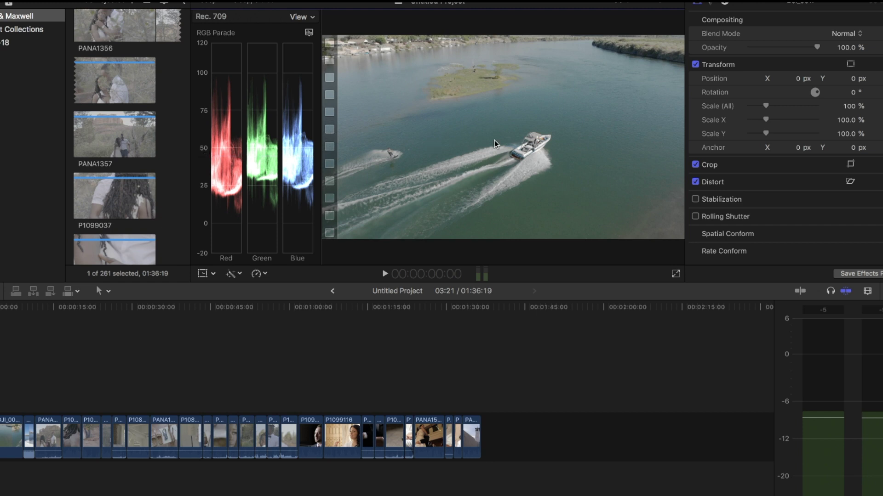
Add a Color Board correction to the opening boat clip and look through its Saturation, Color and Exposure controls.
{"action": "left_click", "coordinate": [711, 2]}
{"action": "left_click", "coordinate": [728, 17]}
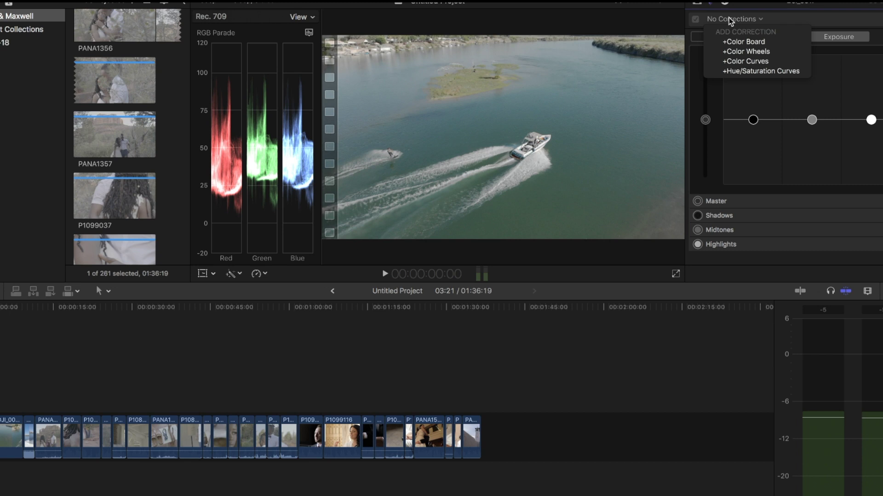
{"action": "left_click", "coordinate": [737, 43]}
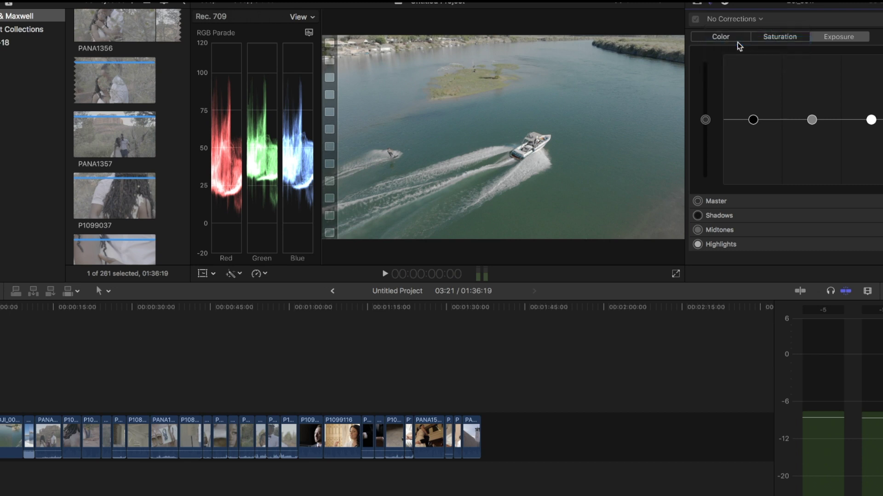
{"action": "left_click", "coordinate": [780, 37]}
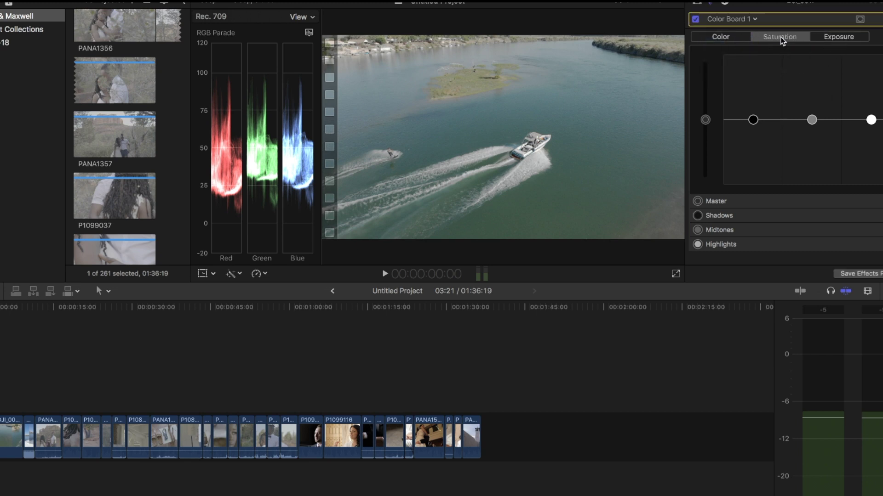
{"action": "left_click", "coordinate": [730, 37]}
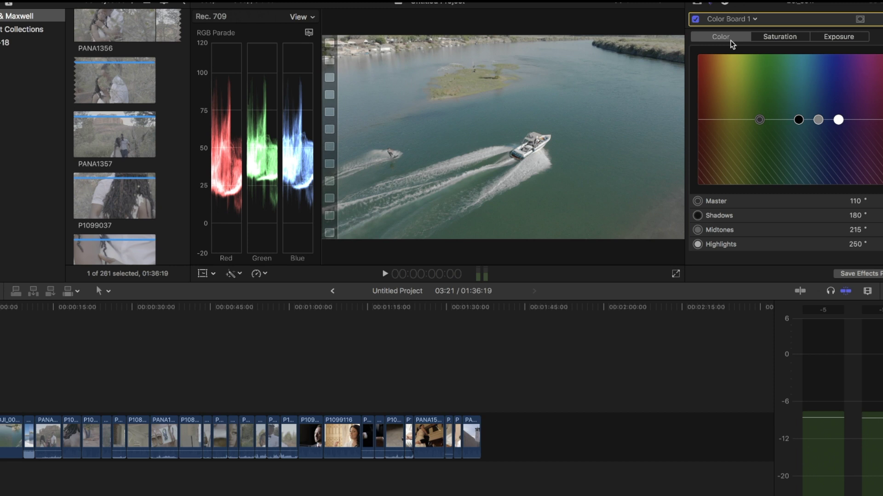
{"action": "left_click", "coordinate": [835, 39]}
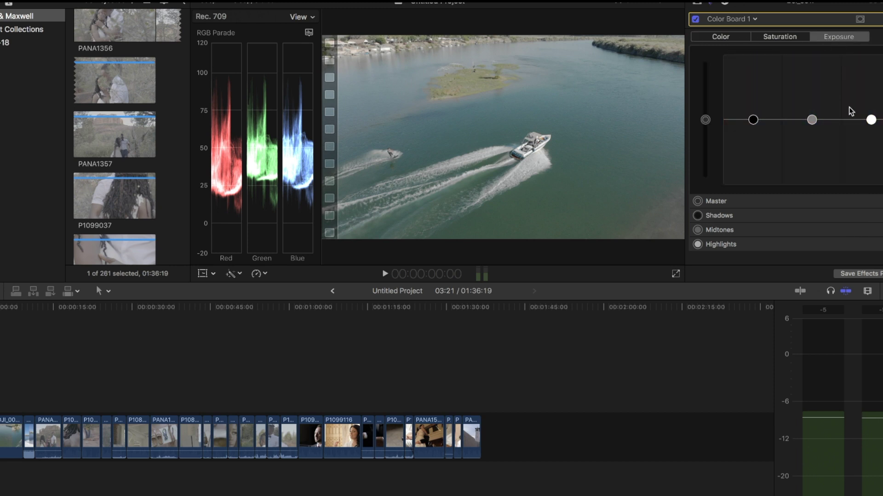
Adjust the opening clip's exposure by raising highlights very slightly, lowering shadows clearly and lifting midtones a little.
{"action": "left_click", "coordinate": [871, 118]}
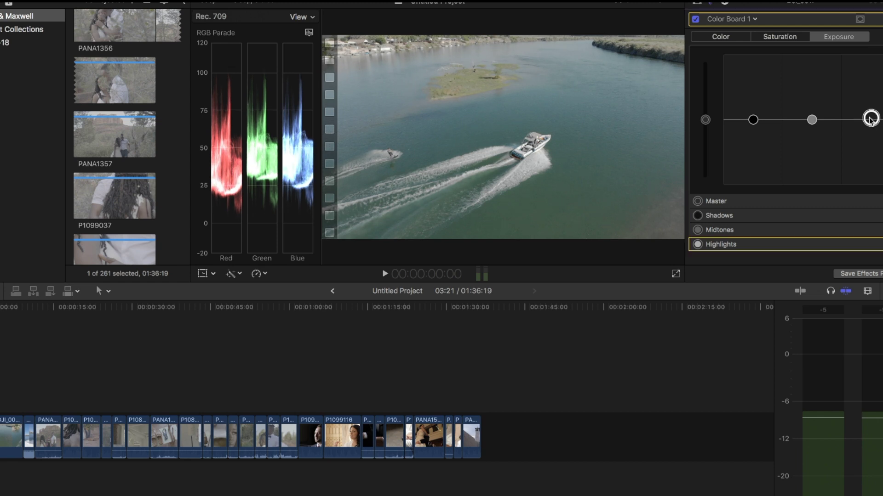
{"action": "left_click_drag", "start_coordinate": [753, 120], "coordinate": [756, 141]}
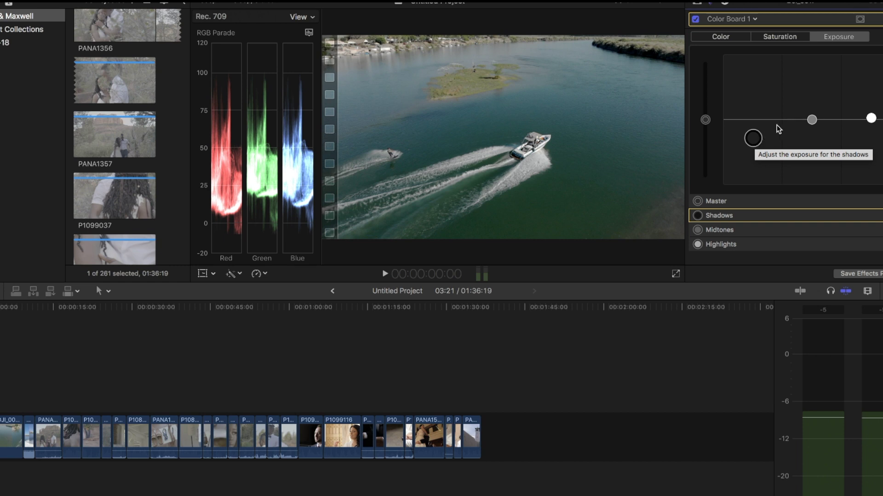
{"action": "left_click_drag", "start_coordinate": [811, 119], "coordinate": [809, 115]}
Raise the master saturation of the opening boat clip moderately.
{"action": "left_click", "coordinate": [782, 33]}
{"action": "mouse_move", "coordinate": [705, 119]}
{"action": "left_mouse_down"}
{"action": "mouse_move", "coordinate": [702, 95]}
{"action": "mouse_move", "coordinate": [704, 110]}
{"action": "left_mouse_up"}
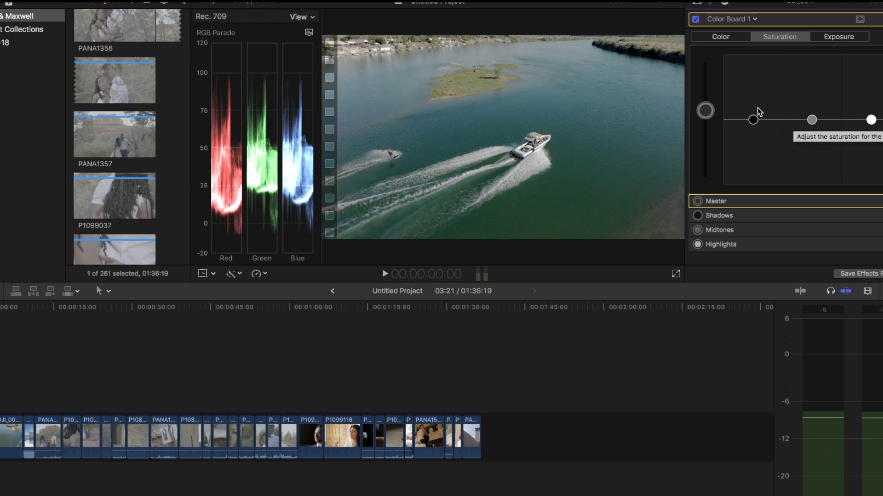
{"action": "left_click_drag", "start_coordinate": [707, 114], "coordinate": [705, 106]}
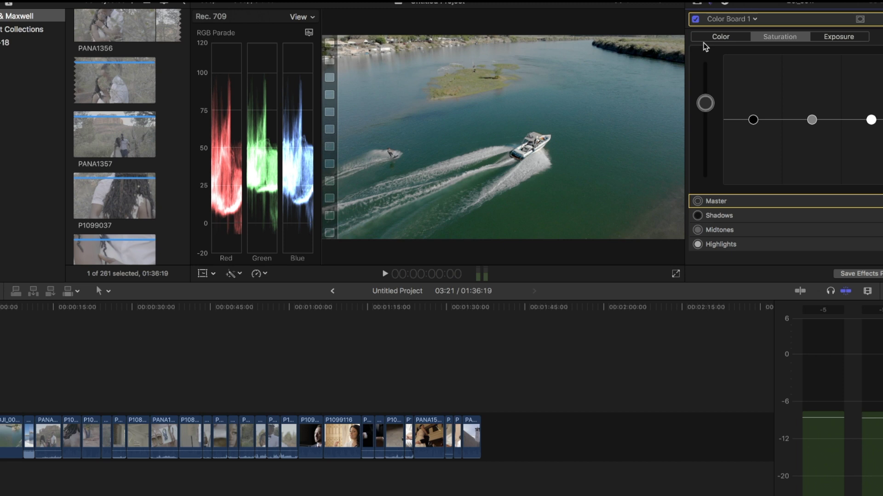
Compare the opening clip with and without its Color Board correction.
{"action": "left_click", "coordinate": [697, 5]}
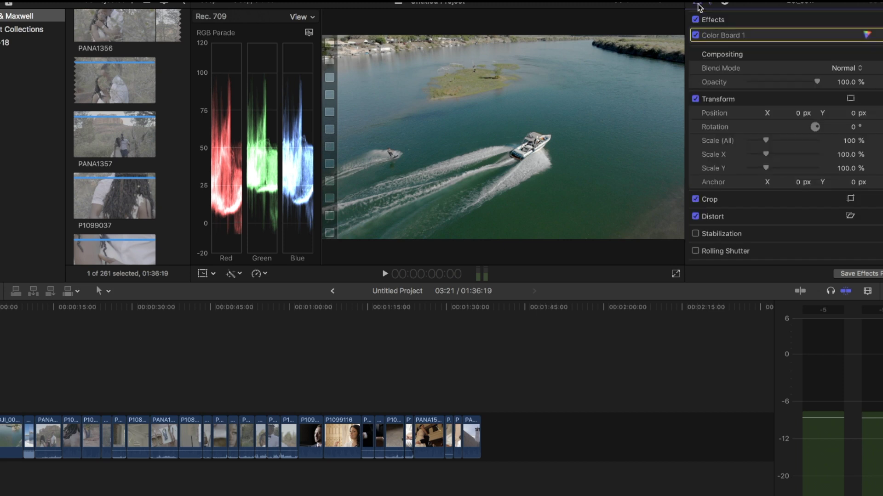
{"action": "left_click", "coordinate": [695, 36]}
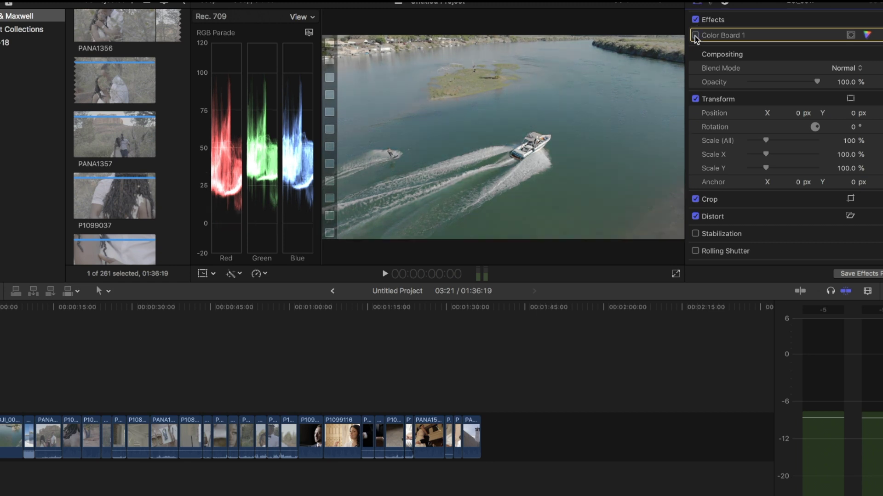
{"action": "left_click", "coordinate": [695, 36]}
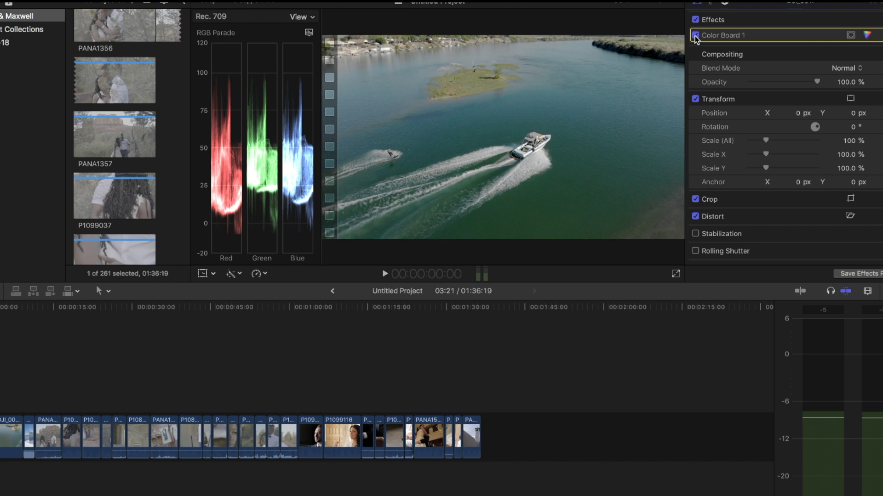
Fine-tune the opening clip's exposure by lowering the shadows slightly further, keeping the RGB Parade traces near 0.
{"action": "mouse_move", "coordinate": [262, 227]}
{"action": "left_click", "coordinate": [785, 34]}
{"action": "left_click", "coordinate": [837, 37]}
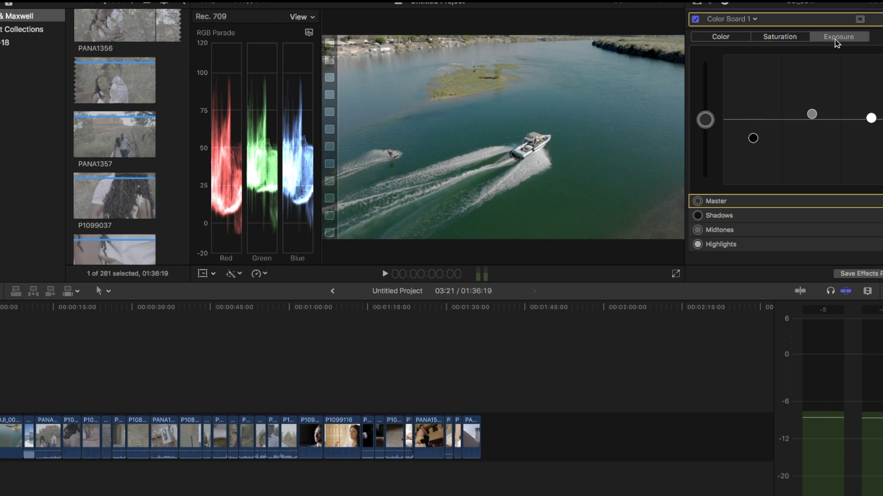
{"action": "left_click_drag", "start_coordinate": [752, 119], "coordinate": [755, 143]}
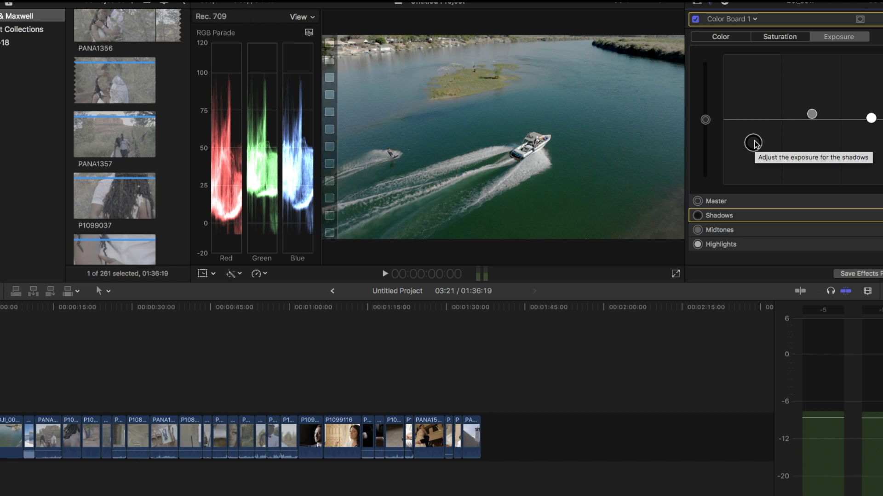
{"action": "left_click_drag", "start_coordinate": [754, 144], "coordinate": [756, 141]}
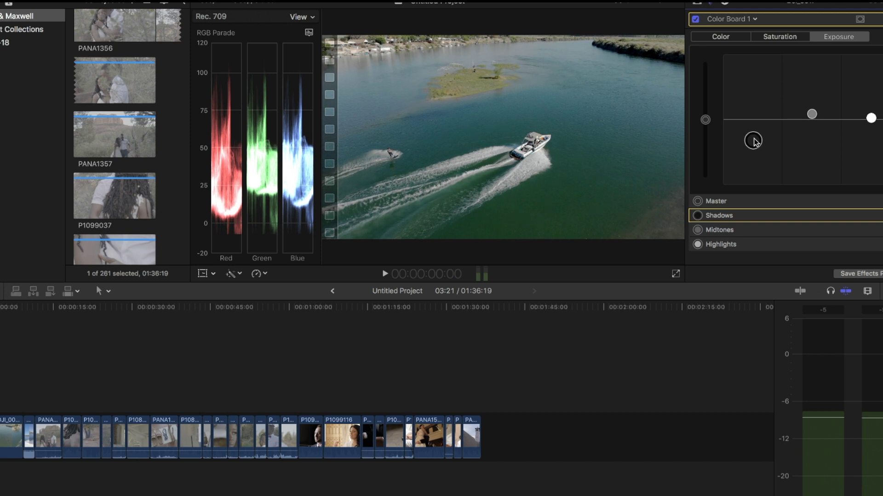
Select the aerial clip of the boat towing a rider and correct its exposure with slightly raised highlights and clearly lowered shadows.
{"action": "left_click", "coordinate": [1, 309]}
{"action": "left_click", "coordinate": [6, 436]}
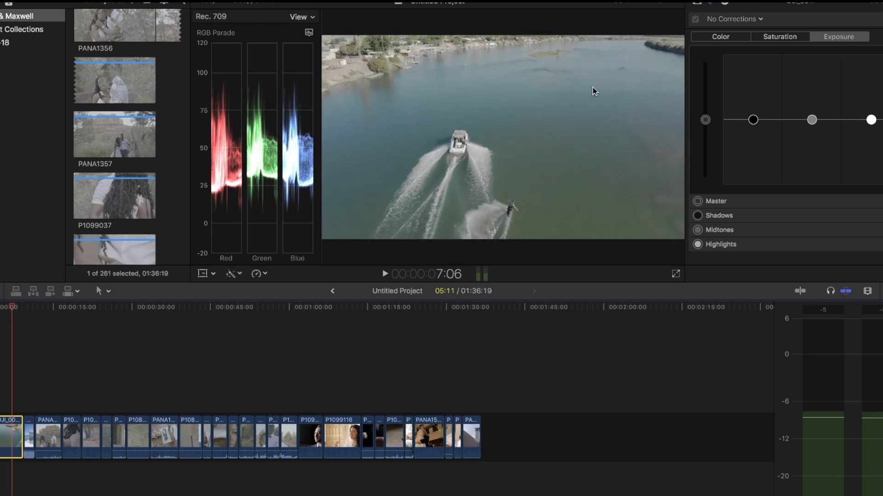
{"action": "left_click_drag", "start_coordinate": [871, 120], "coordinate": [870, 115]}
{"action": "left_click_drag", "start_coordinate": [753, 120], "coordinate": [753, 142]}
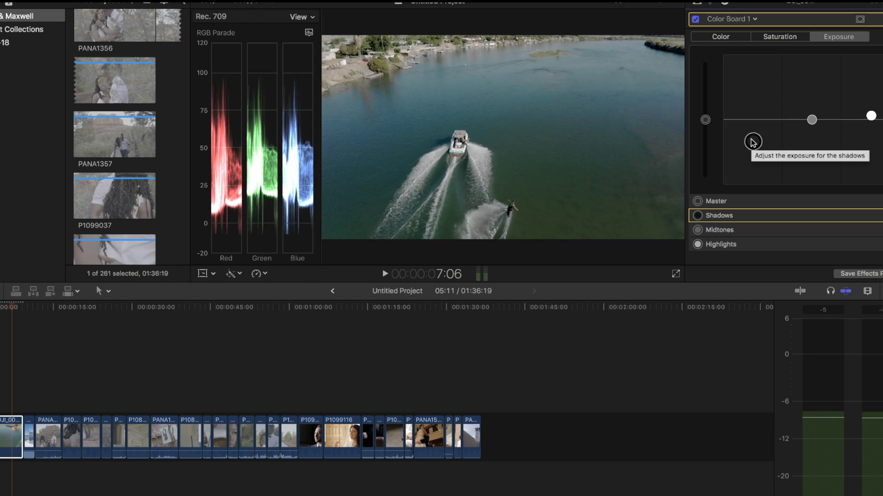
Raise the master saturation of the aerial clip with the towed rider strongly.
{"action": "left_click", "coordinate": [781, 35]}
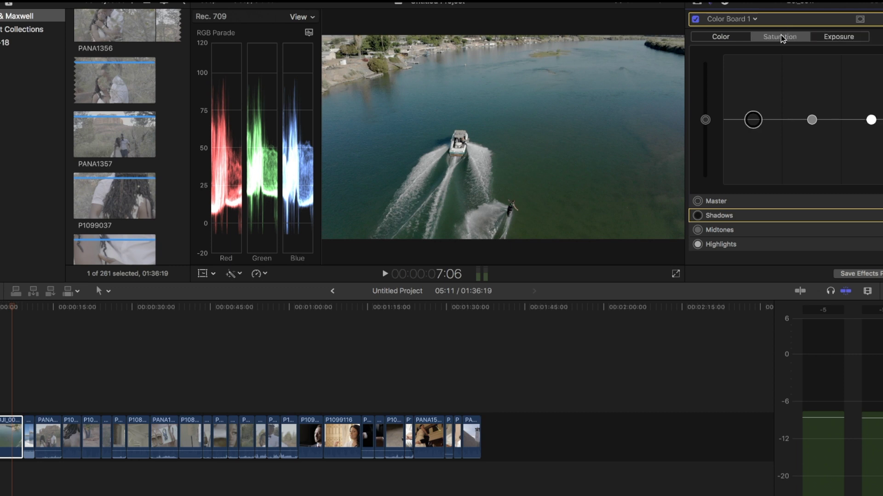
{"action": "left_click", "coordinate": [708, 115]}
{"action": "left_click_drag", "start_coordinate": [706, 97], "coordinate": [697, 84]}
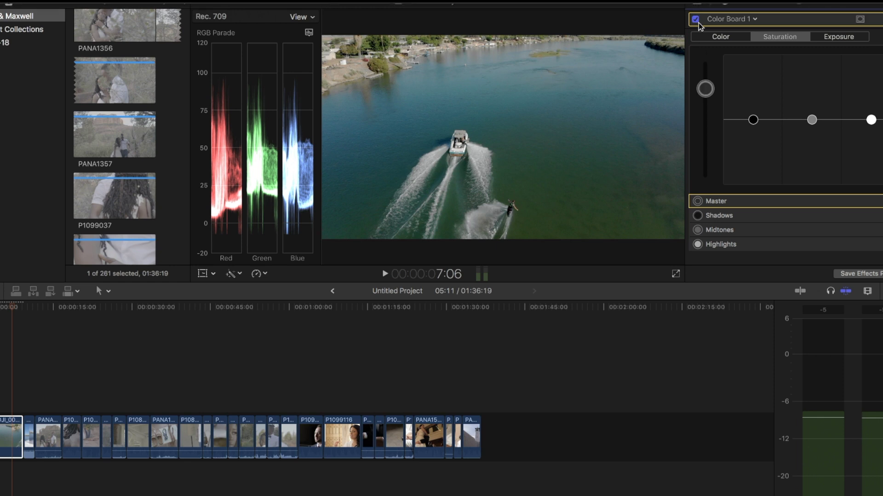
Compare the towed rider clip with and without its Color Board correction.
{"action": "left_click", "coordinate": [697, 5]}
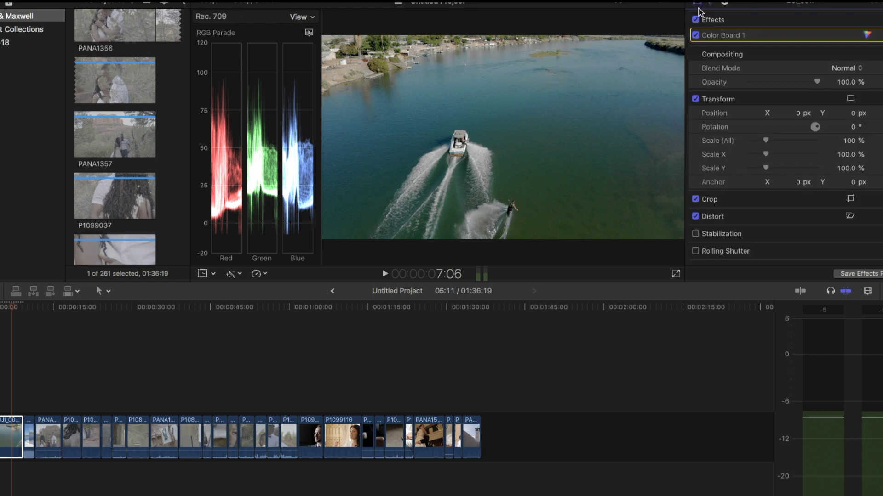
{"action": "left_click", "coordinate": [696, 34]}
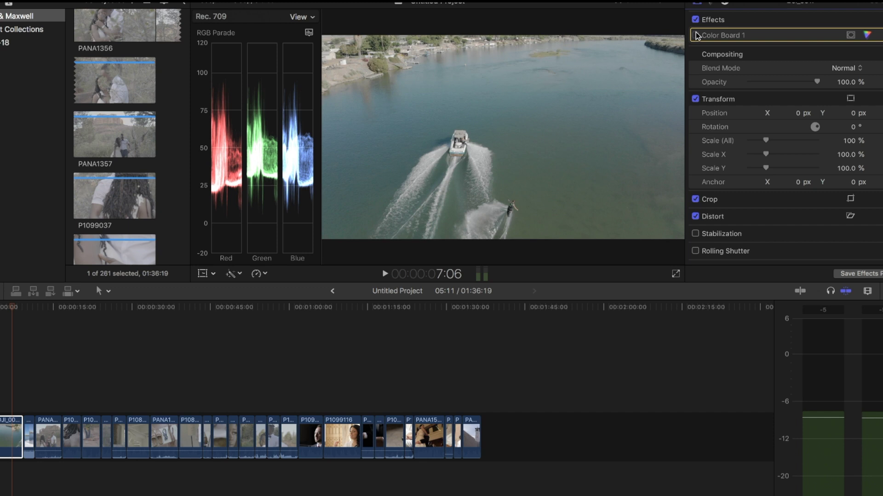
{"action": "left_click", "coordinate": [696, 35]}
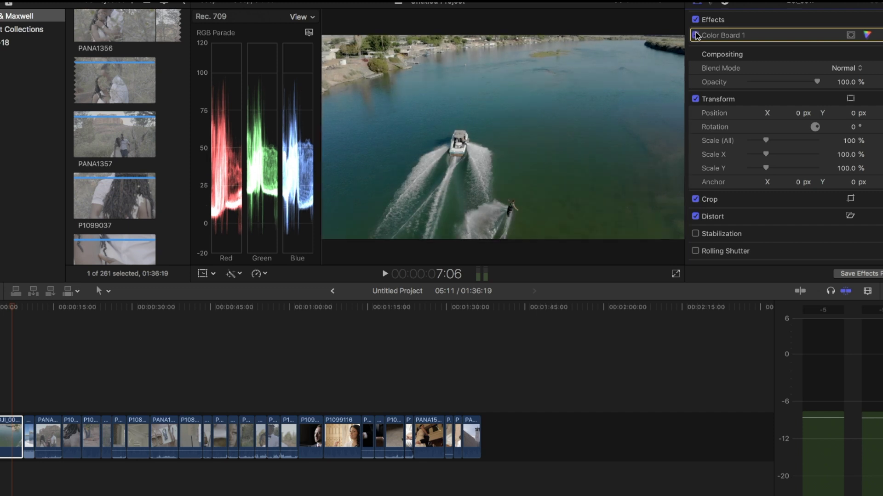
Select the clip of the woman in the red cap and lower its highlights exposure slightly with the Color Board.
{"action": "left_click", "coordinate": [26, 308]}
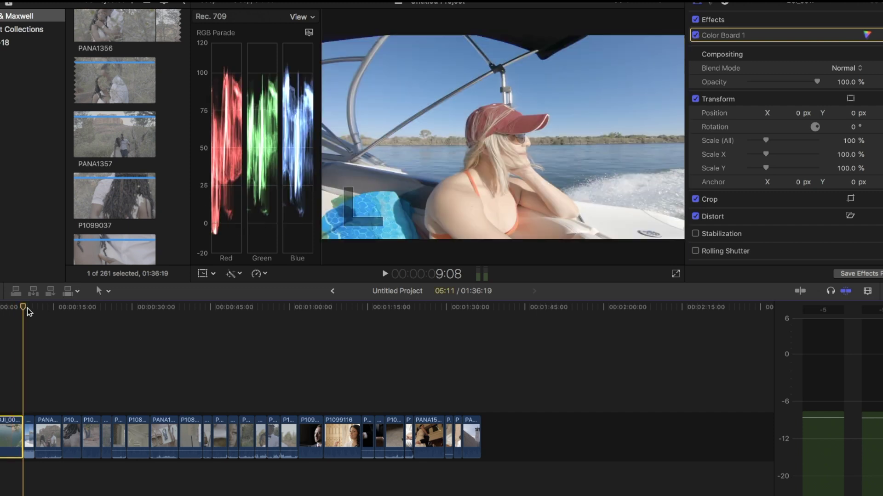
{"action": "left_click", "coordinate": [31, 439]}
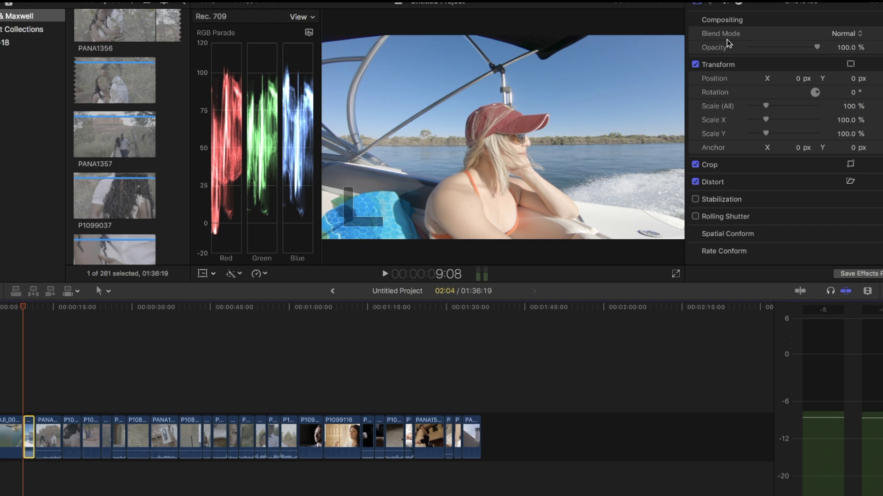
{"action": "mouse_move", "coordinate": [258, 105]}
{"action": "left_click", "coordinate": [711, 3]}
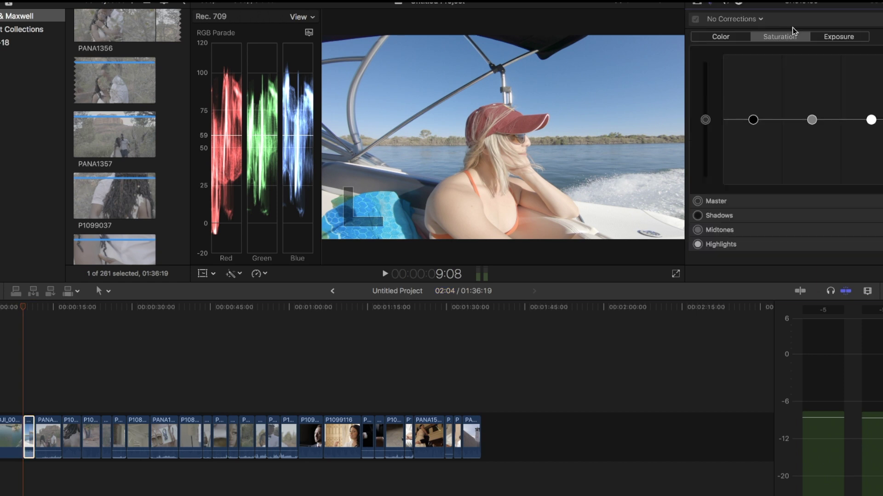
{"action": "left_click", "coordinate": [830, 37]}
{"action": "left_click", "coordinate": [870, 120]}
{"action": "left_click_drag", "start_coordinate": [870, 120], "coordinate": [870, 127]}
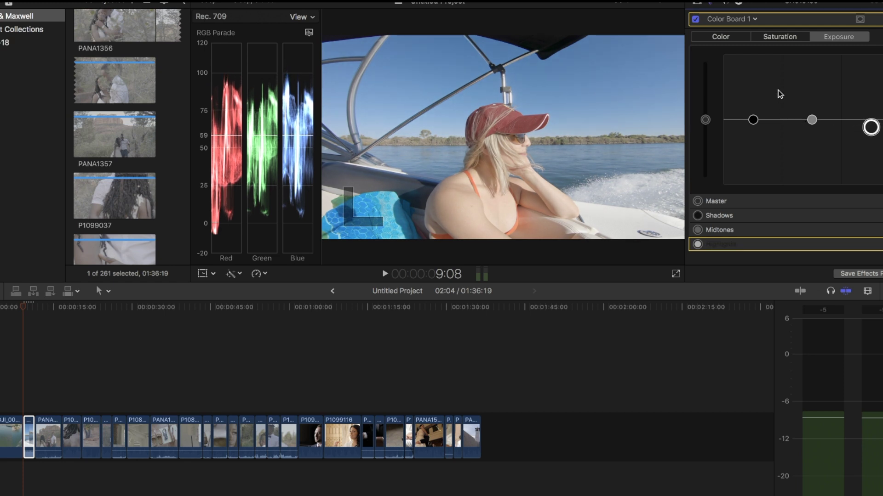
Lower the shadows and midtones exposure of the red cap clip, and raise its master saturation moderately.
{"action": "left_click_drag", "start_coordinate": [750, 120], "coordinate": [753, 138]}
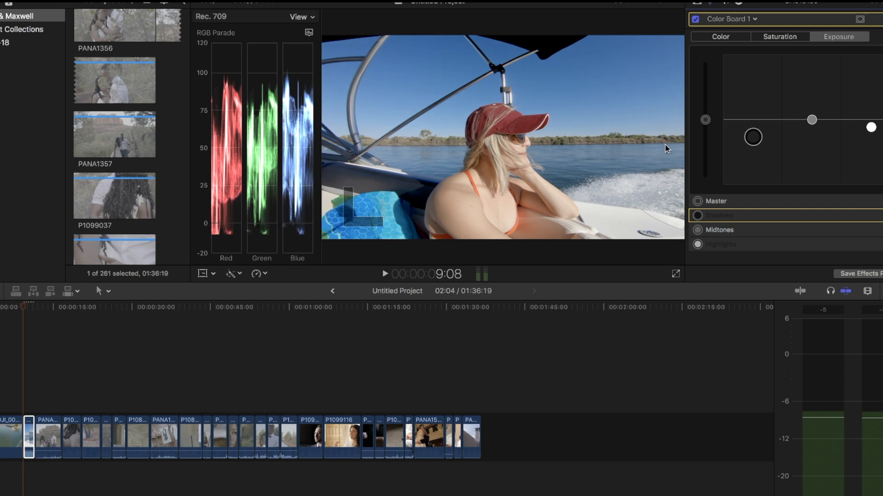
{"action": "left_click_drag", "start_coordinate": [811, 121], "coordinate": [815, 133]}
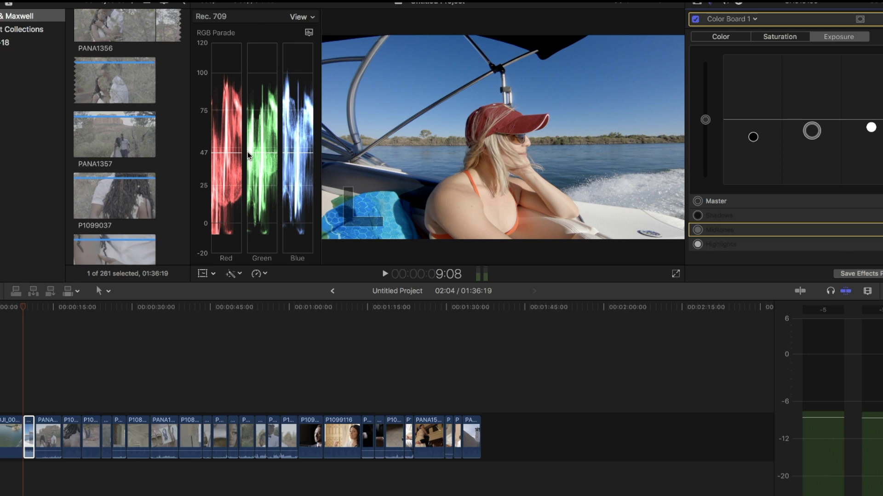
{"action": "left_click", "coordinate": [779, 36]}
{"action": "left_click_drag", "start_coordinate": [705, 119], "coordinate": [704, 94]}
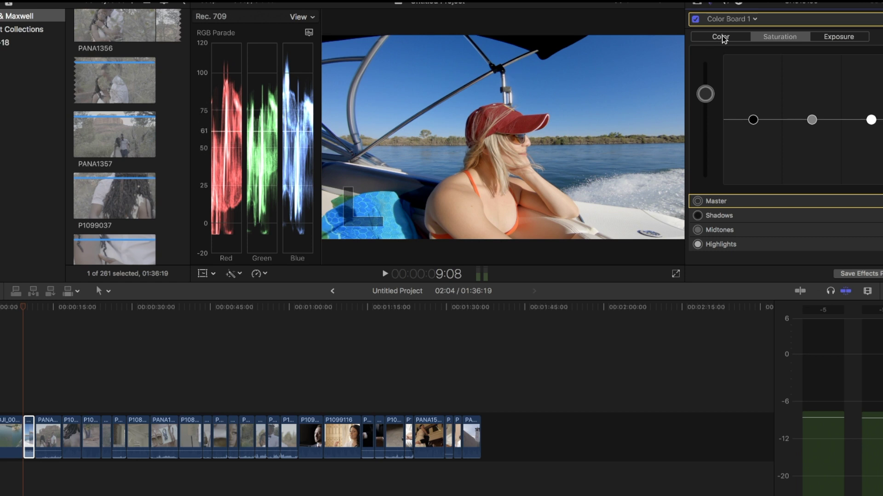
Compare the red cap clip with and without its Color Board correction.
{"action": "left_click", "coordinate": [698, 3]}
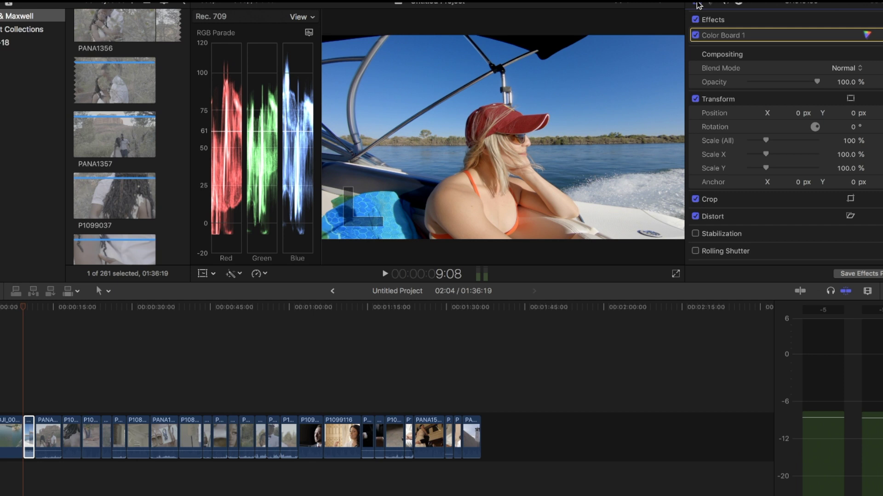
{"action": "left_click", "coordinate": [695, 36]}
{"action": "left_click", "coordinate": [695, 36]}
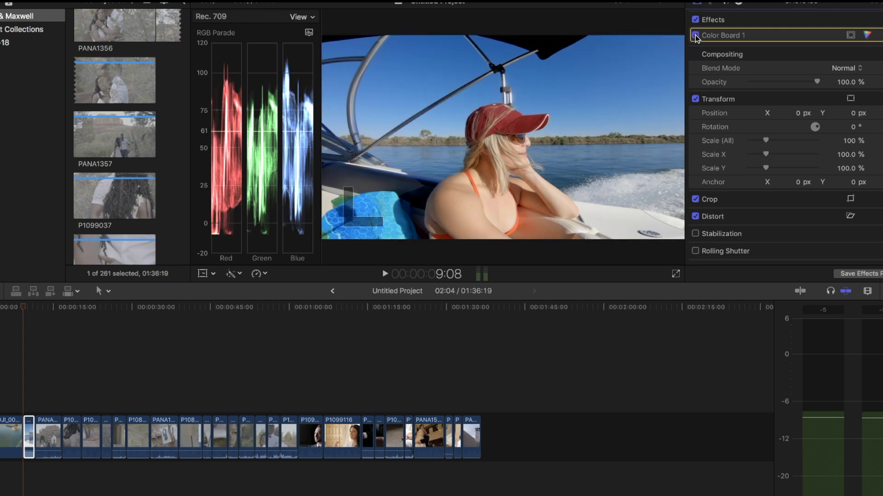
{"action": "left_click", "coordinate": [695, 35]}
Select the flat clip of the couple and officiant at the red rocks and raise its highlights exposure clearly.
{"action": "left_click", "coordinate": [48, 304]}
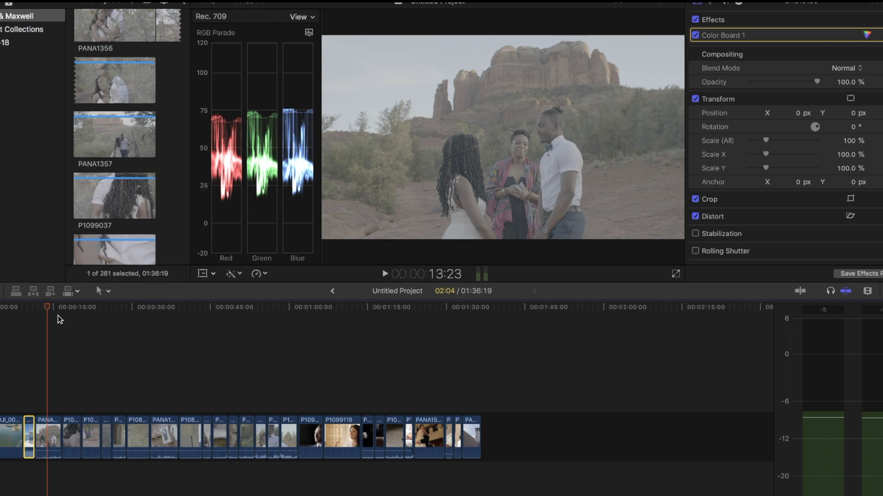
{"action": "left_click", "coordinate": [7, 308]}
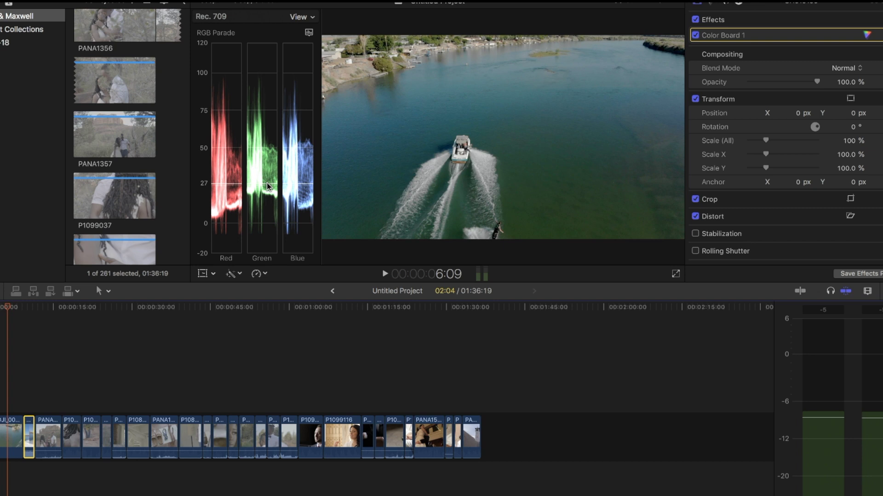
{"action": "left_click", "coordinate": [46, 307]}
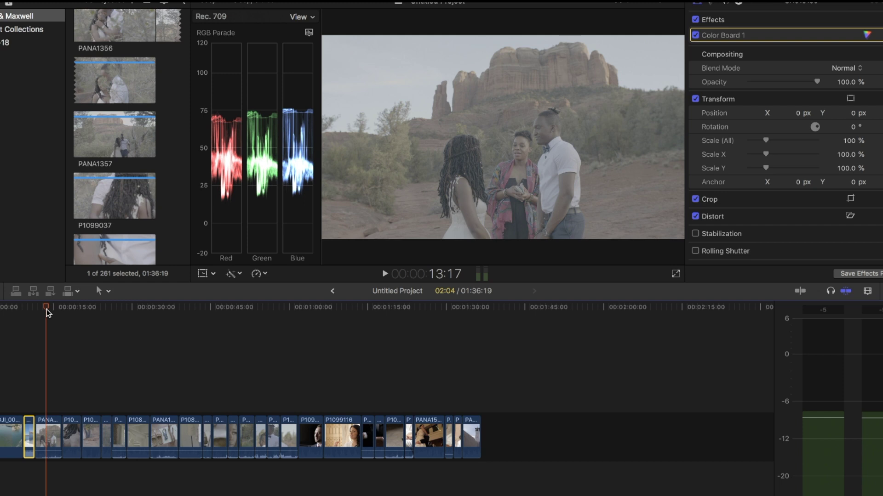
{"action": "left_click", "coordinate": [55, 422]}
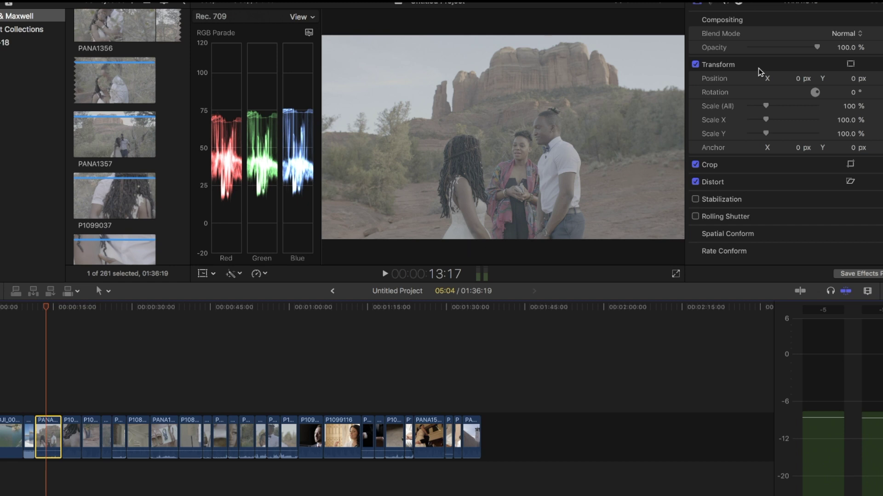
{"action": "left_click", "coordinate": [711, 2]}
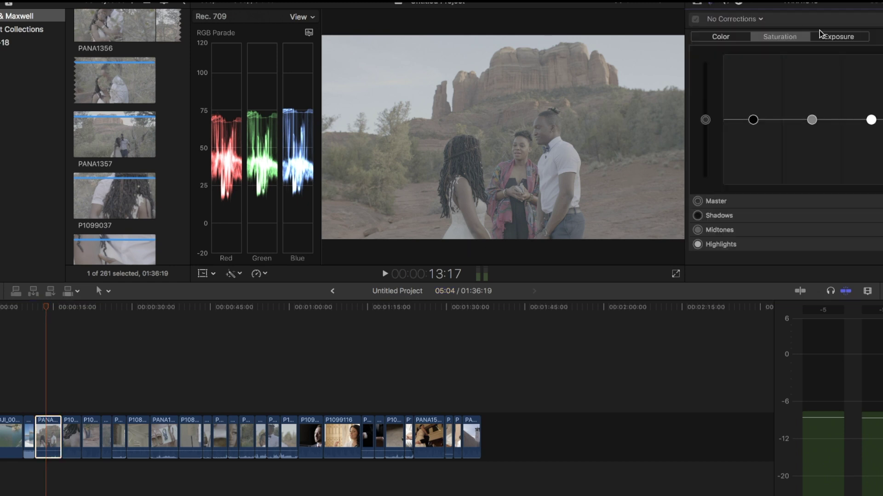
{"action": "left_click", "coordinate": [834, 39]}
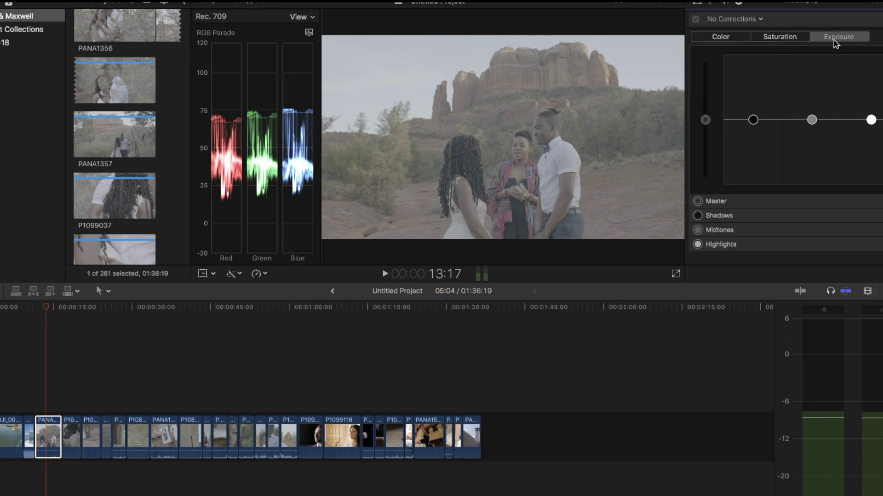
{"action": "left_click", "coordinate": [870, 119]}
{"action": "left_click_drag", "start_coordinate": [870, 120], "coordinate": [860, 93]}
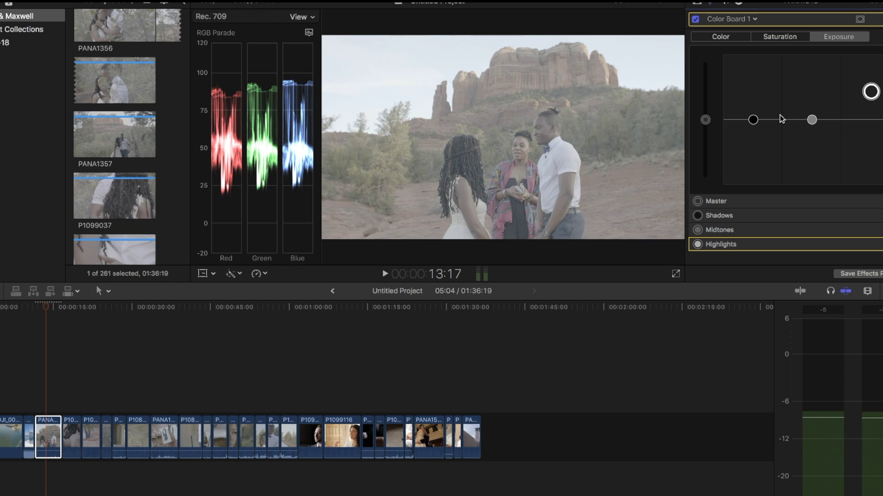
Lower the red rocks clip's shadows exposure clearly and raise midtones and highlights slightly, checking against the uncorrected image.
{"action": "left_click", "coordinate": [753, 121]}
{"action": "left_click_drag", "start_coordinate": [753, 121], "coordinate": [753, 141]}
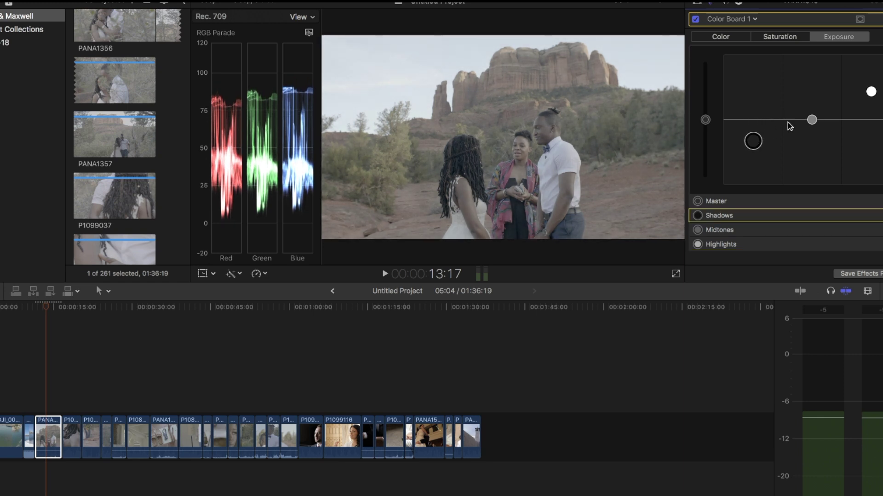
{"action": "left_click", "coordinate": [813, 120]}
{"action": "left_click_drag", "start_coordinate": [817, 122], "coordinate": [816, 116]}
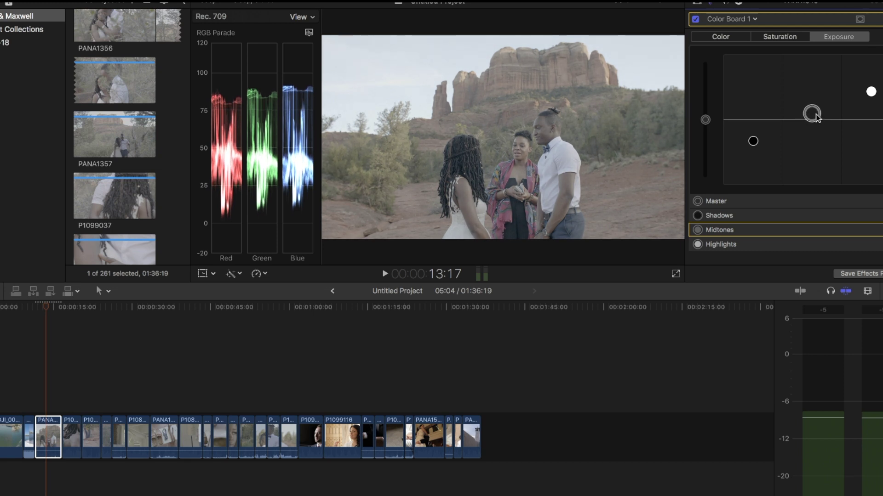
{"action": "left_click_drag", "start_coordinate": [755, 143], "coordinate": [755, 152]}
{"action": "left_click_drag", "start_coordinate": [871, 91], "coordinate": [871, 82]}
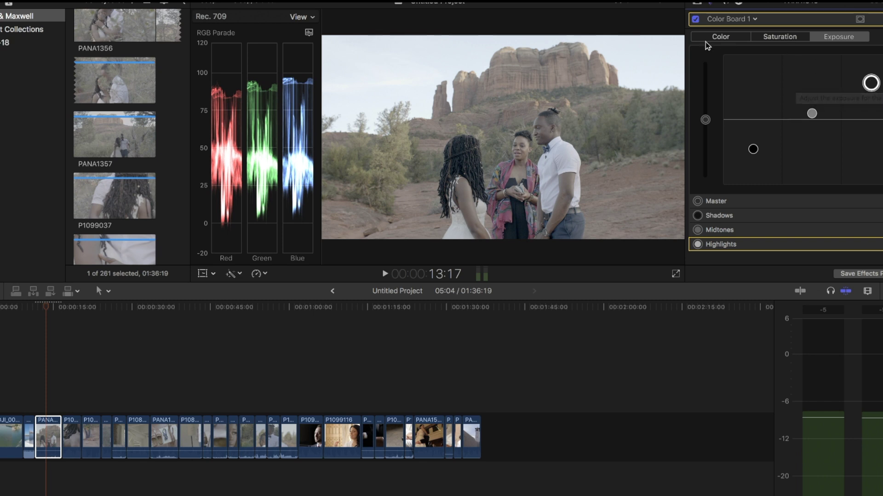
{"action": "left_click", "coordinate": [695, 19]}
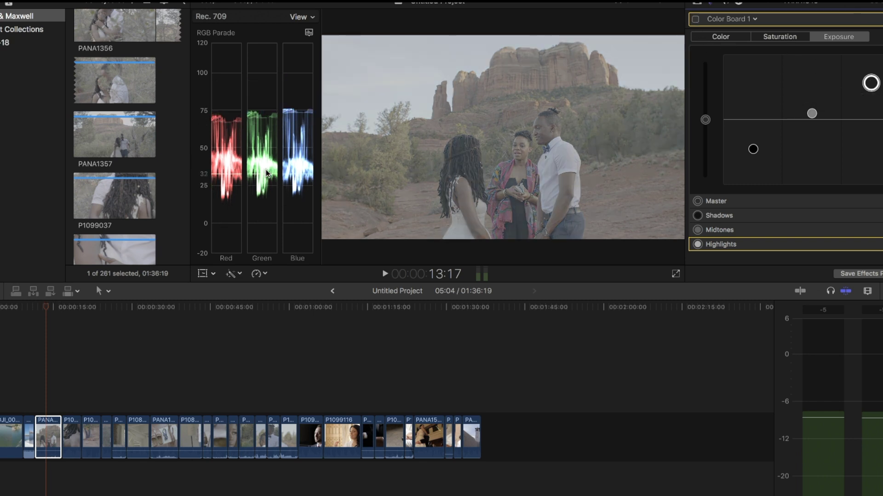
{"action": "left_click", "coordinate": [695, 19]}
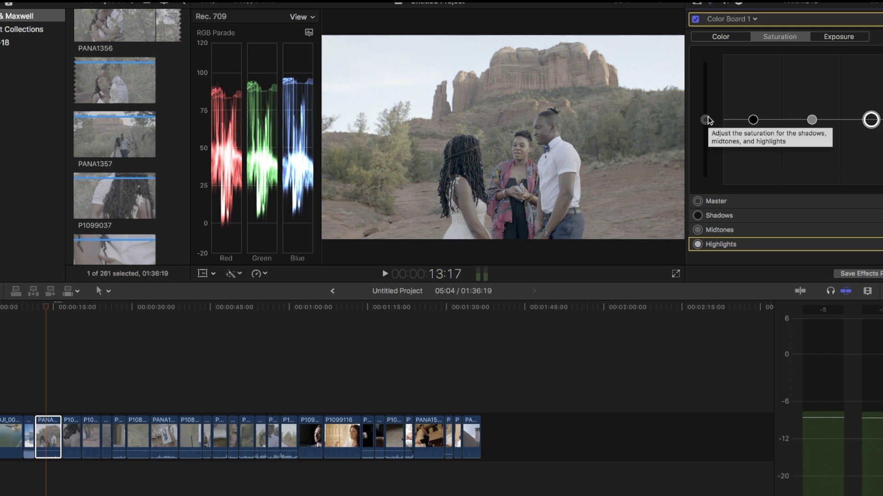
Raise the red rocks clip's master saturation strongly, and its shadows, midtones and highlights saturation moderately.
{"action": "left_click_drag", "start_coordinate": [707, 120], "coordinate": [705, 74]}
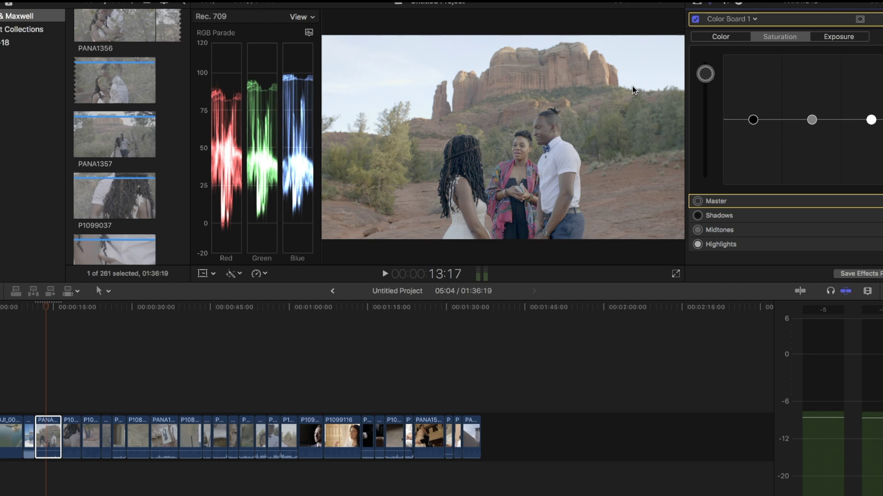
{"action": "left_click", "coordinate": [753, 120]}
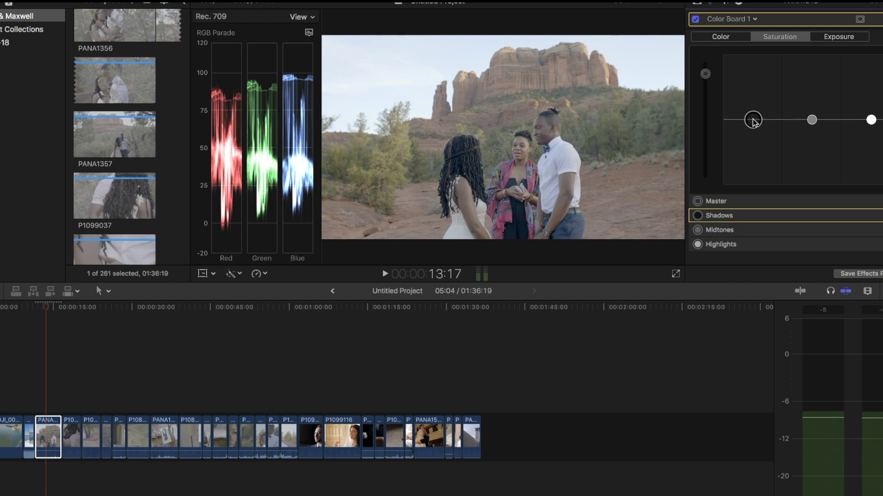
{"action": "left_click_drag", "start_coordinate": [753, 120], "coordinate": [753, 93]}
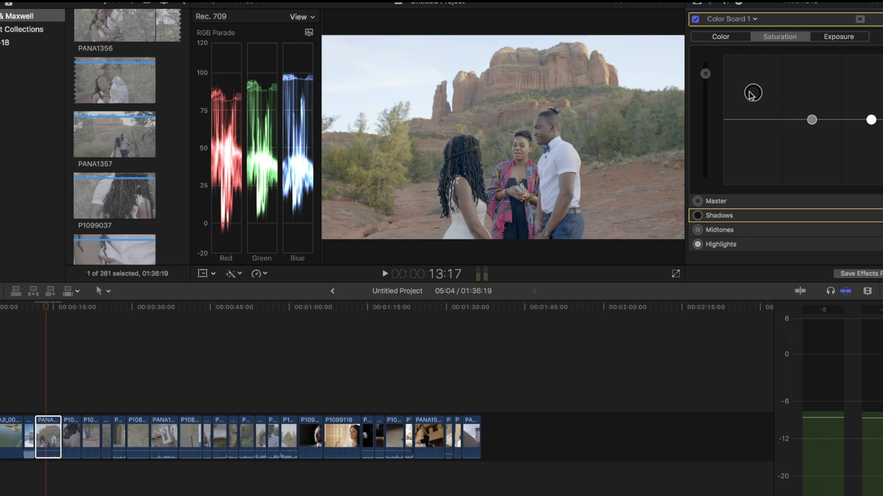
{"action": "left_click", "coordinate": [812, 120]}
{"action": "left_click_drag", "start_coordinate": [811, 120], "coordinate": [812, 90]}
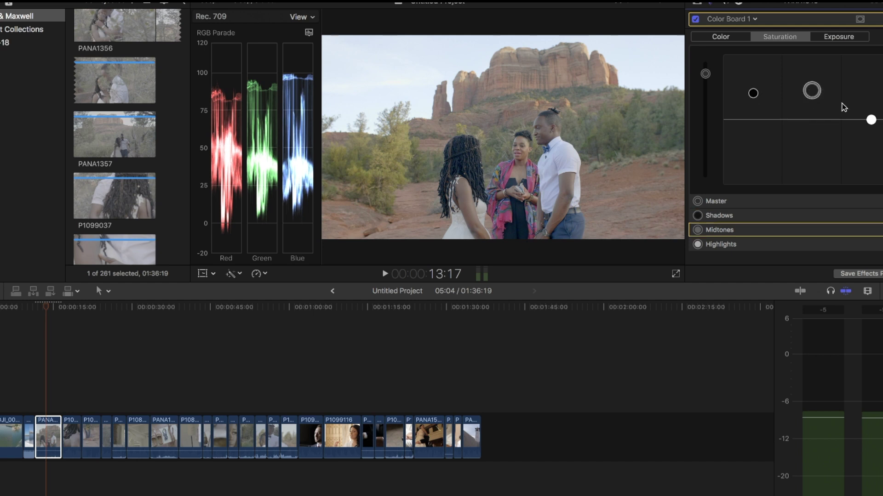
{"action": "left_click_drag", "start_coordinate": [870, 120], "coordinate": [866, 89]}
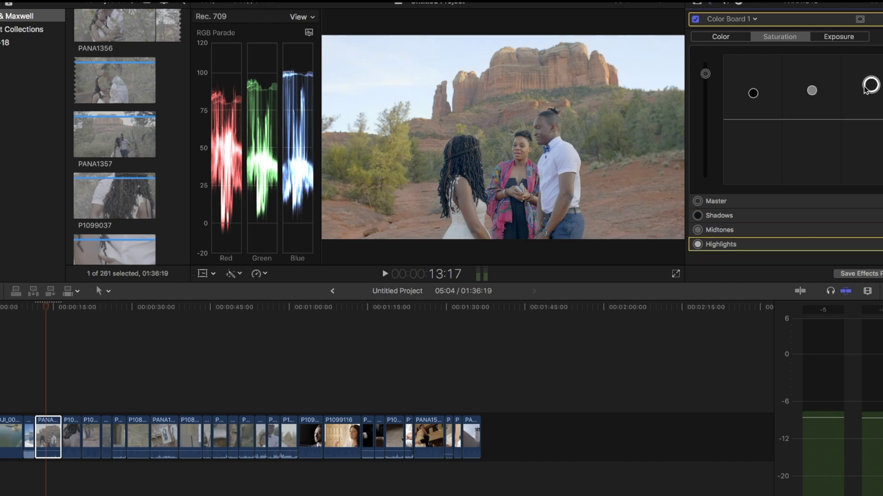
Refine the red rocks clip's exposure with slightly lower shadows and higher midtones.
{"action": "left_click", "coordinate": [837, 38]}
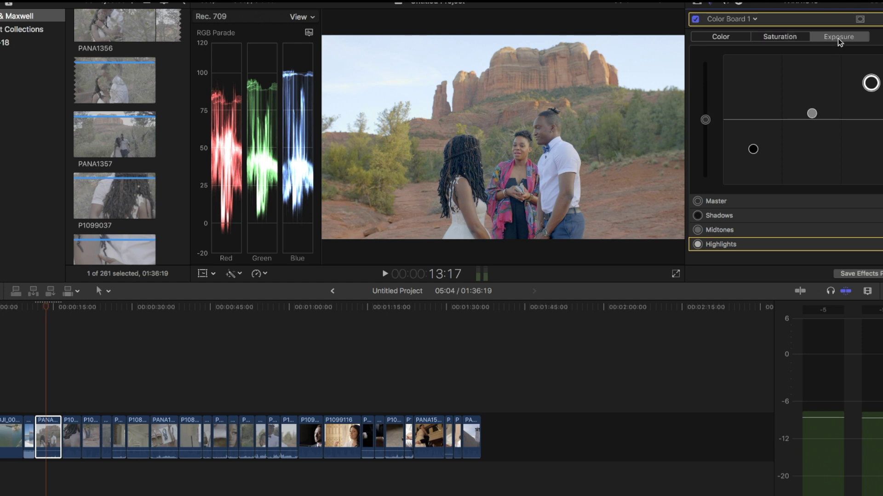
{"action": "left_click_drag", "start_coordinate": [753, 148], "coordinate": [752, 154]}
{"action": "left_click_drag", "start_coordinate": [812, 113], "coordinate": [813, 105]}
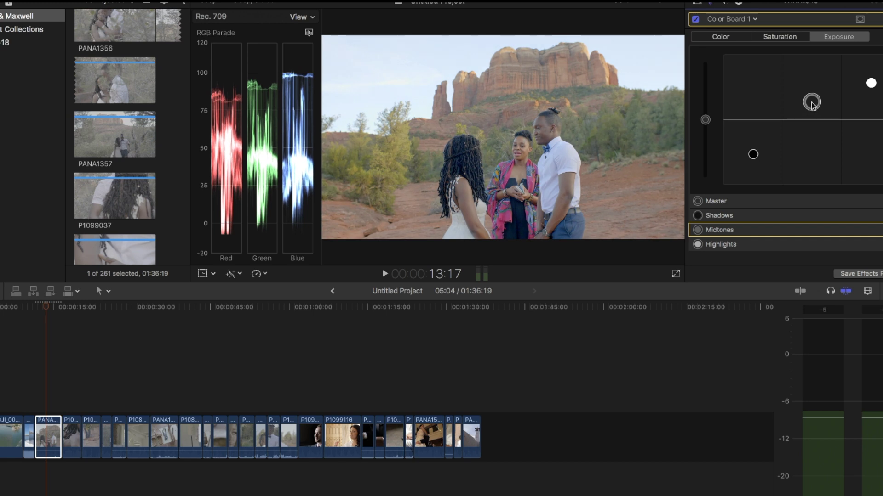
{"action": "left_click", "coordinate": [752, 155]}
{"action": "left_click_drag", "start_coordinate": [752, 155], "coordinate": [753, 158]}
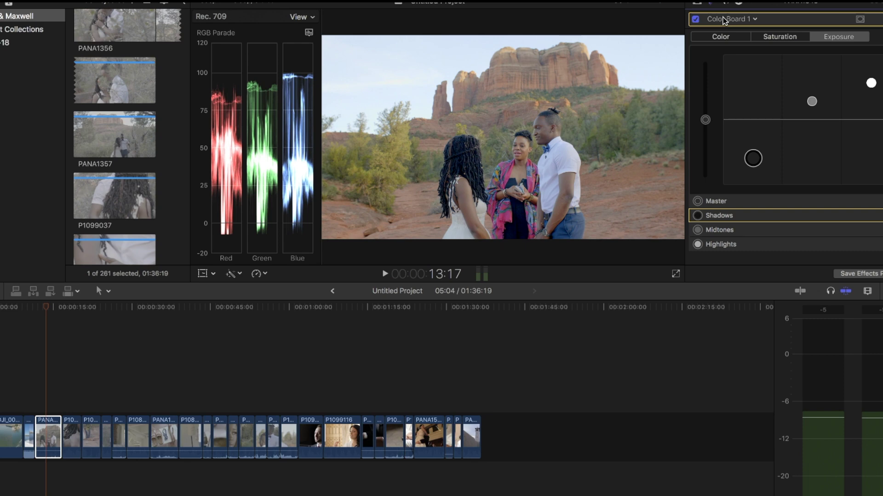
Compare the red rocks clip with and without its Color Board correction.
{"action": "left_click", "coordinate": [697, 5]}
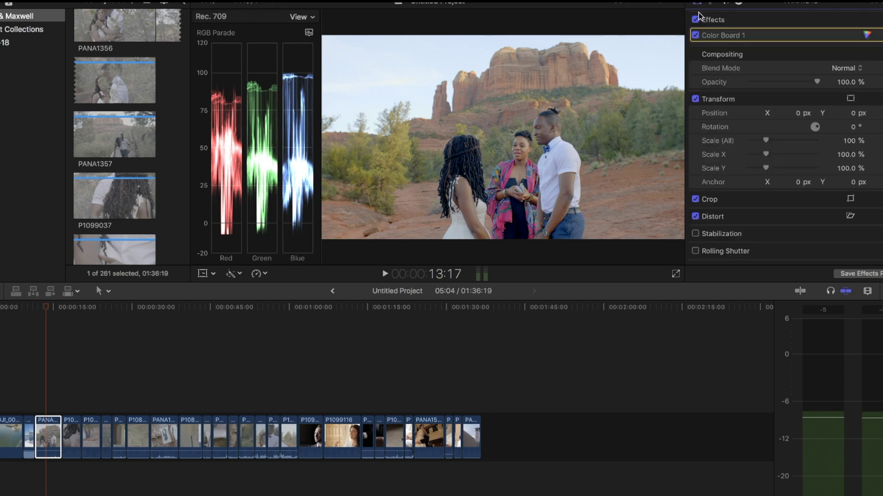
{"action": "left_click", "coordinate": [695, 36]}
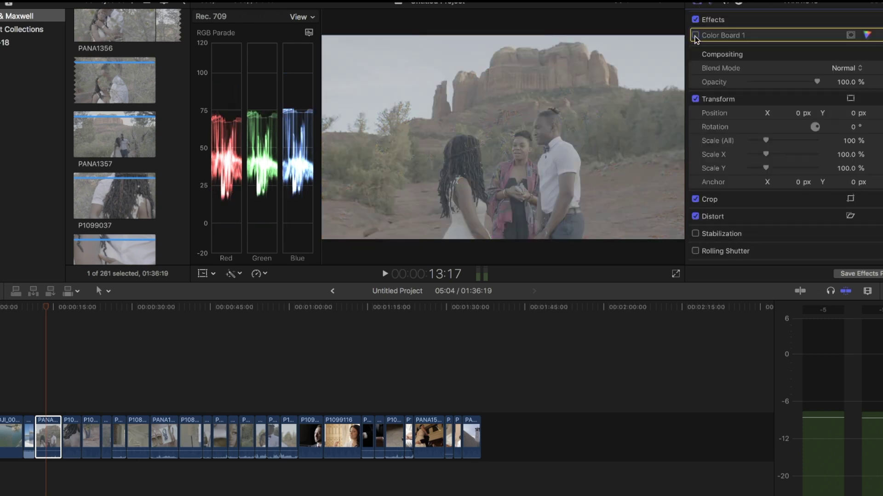
{"action": "left_click", "coordinate": [695, 36]}
{"action": "left_click", "coordinate": [695, 36]}
{"action": "left_click", "coordinate": [695, 36]}
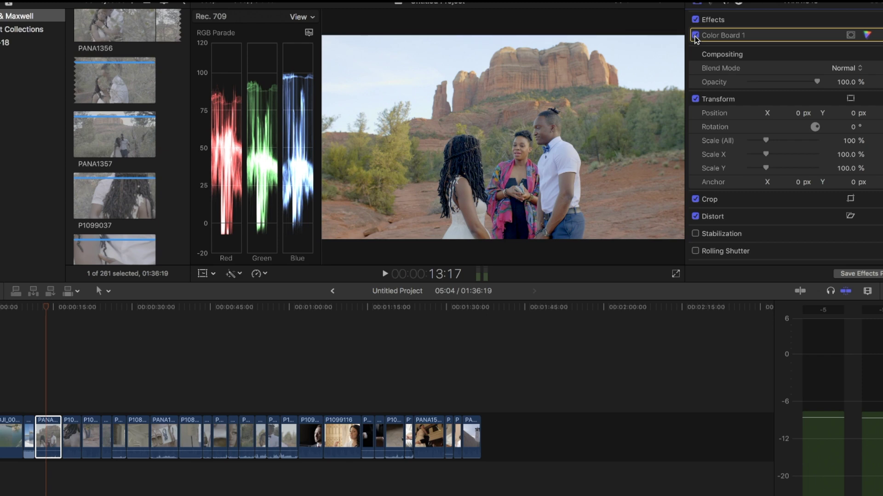
Select the clip of the hanging wedding dress and add a Color Board correction to it.
{"action": "key", "text": "super+6"}
{"action": "left_click", "coordinate": [156, 436]}
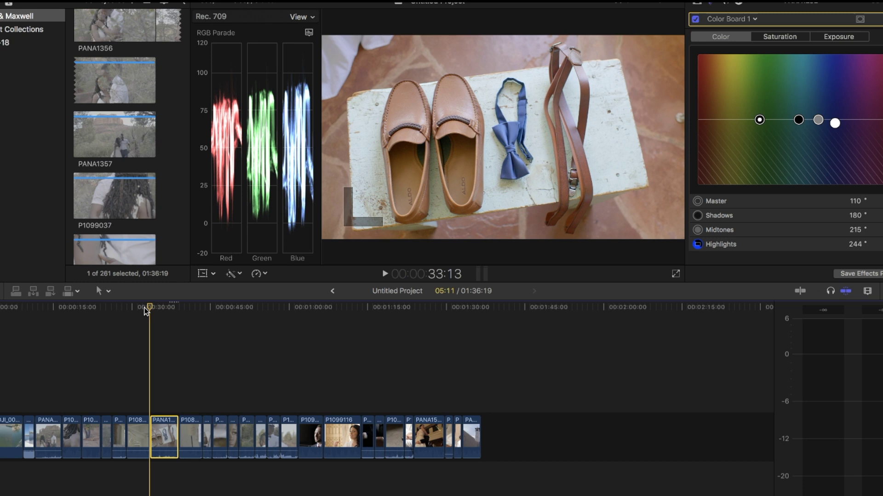
{"action": "left_click", "coordinate": [132, 307]}
{"action": "left_click", "coordinate": [139, 437]}
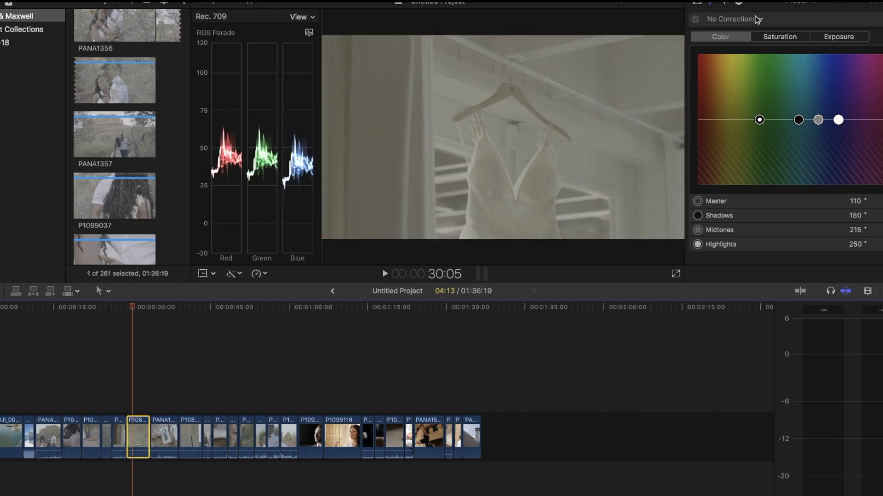
{"action": "left_click", "coordinate": [833, 37]}
{"action": "left_click", "coordinate": [763, 19]}
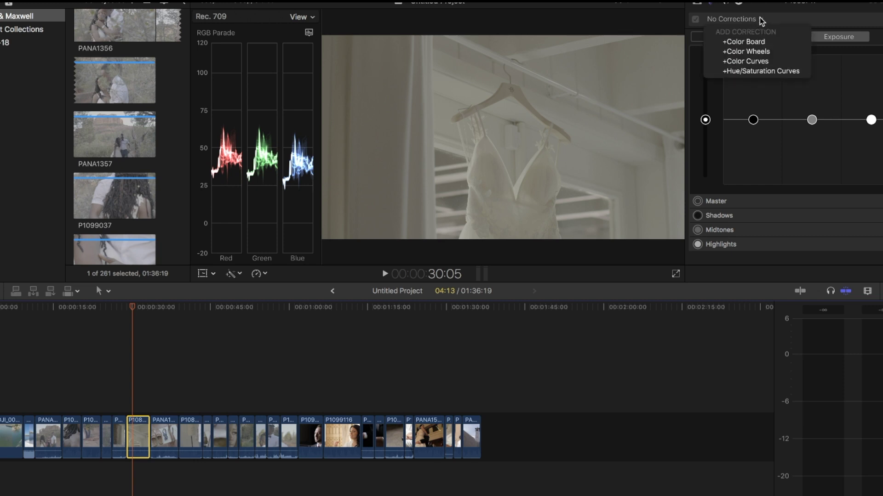
{"action": "left_click", "coordinate": [756, 43]}
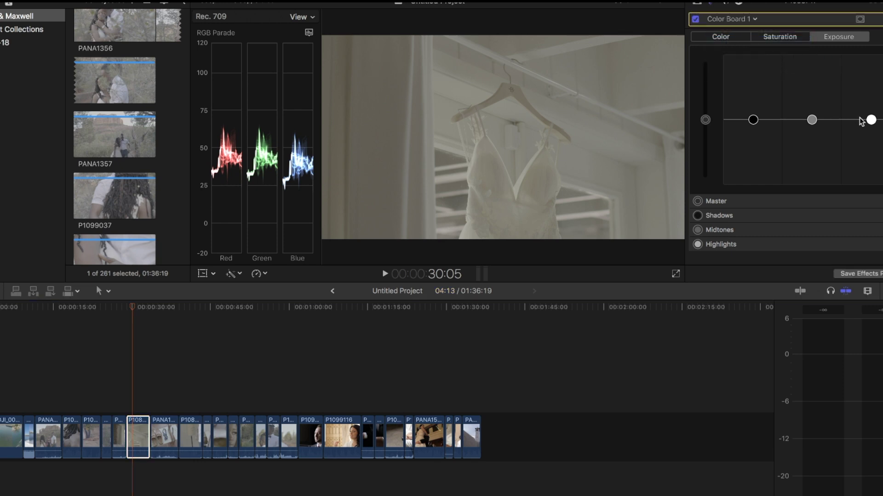
Correct the wedding dress clip's exposure with strongly raised highlights, strongly lowered shadows and slightly raised midtones.
{"action": "left_click_drag", "start_coordinate": [872, 120], "coordinate": [870, 68]}
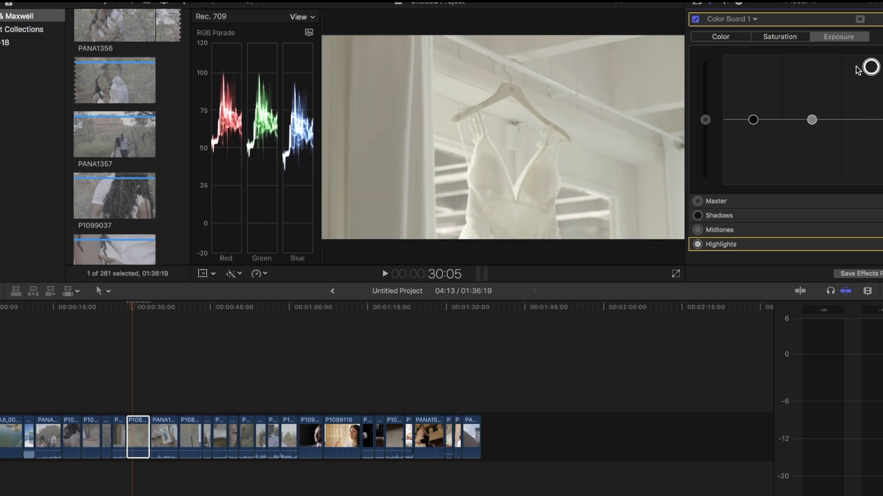
{"action": "left_click_drag", "start_coordinate": [757, 120], "coordinate": [750, 162]}
{"action": "left_click_drag", "start_coordinate": [812, 120], "coordinate": [811, 107]}
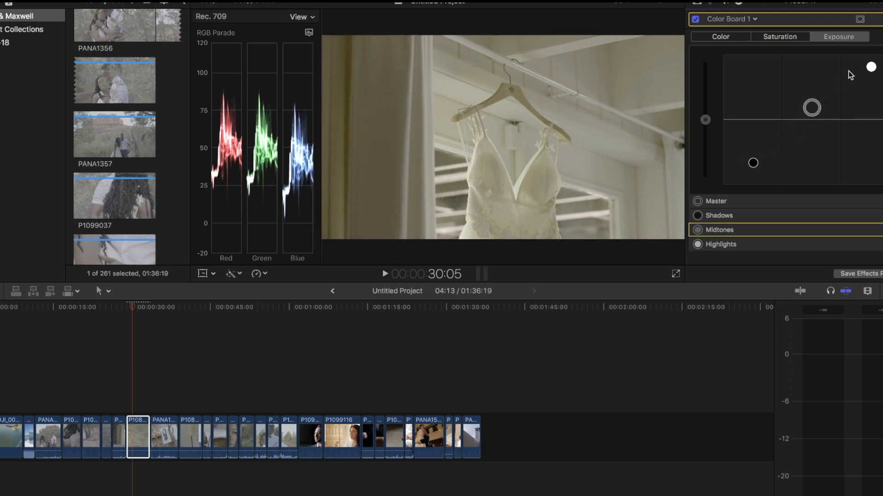
{"action": "left_click_drag", "start_coordinate": [870, 67], "coordinate": [870, 60]}
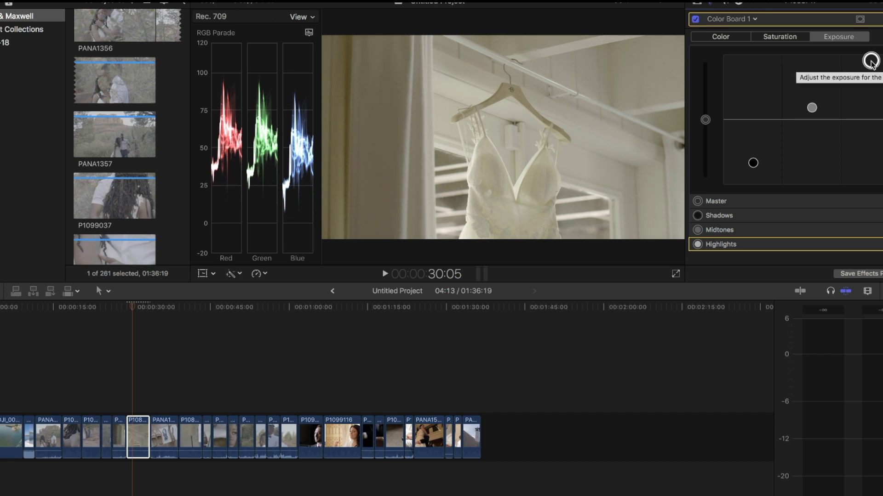
Lower the wedding dress clip's shadow exposure slightly, then raise its saturation strongly overall and slightly in shadows, midtones and highlights.
{"action": "left_click_drag", "start_coordinate": [753, 163], "coordinate": [756, 171]}
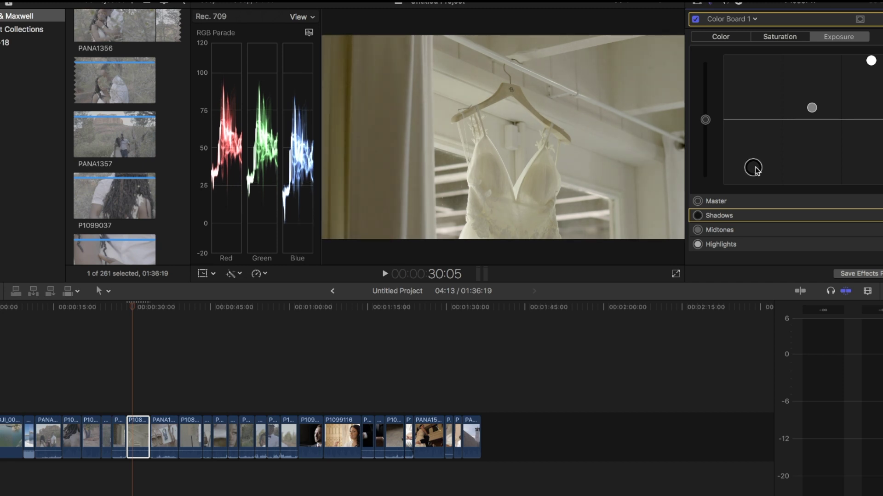
{"action": "left_click", "coordinate": [774, 36]}
{"action": "left_click_drag", "start_coordinate": [703, 123], "coordinate": [705, 83]}
{"action": "left_click_drag", "start_coordinate": [753, 119], "coordinate": [754, 108]}
{"action": "left_click_drag", "start_coordinate": [811, 120], "coordinate": [811, 108]}
{"action": "left_click_drag", "start_coordinate": [871, 120], "coordinate": [871, 112]}
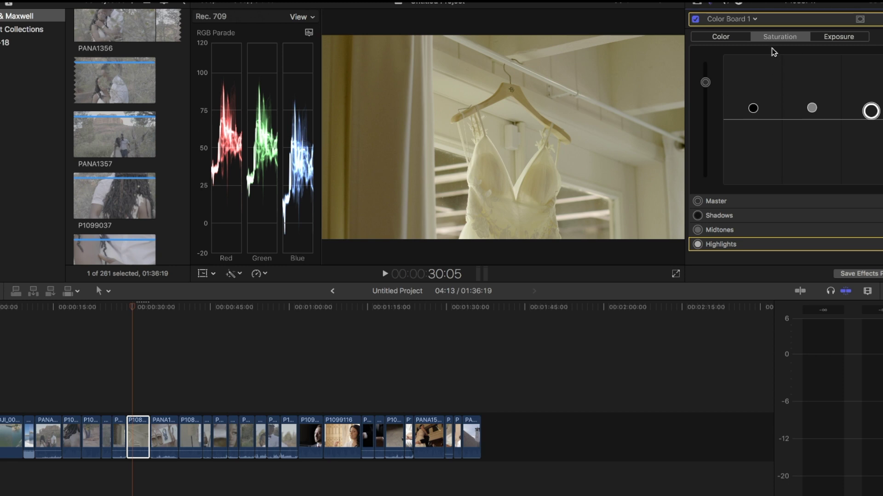
Tint the wedding dress clip's highlights slightly toward blue at 247° and compare the clip with and without its correction.
{"action": "left_click", "coordinate": [731, 40]}
{"action": "left_click_drag", "start_coordinate": [835, 124], "coordinate": [838, 115]}
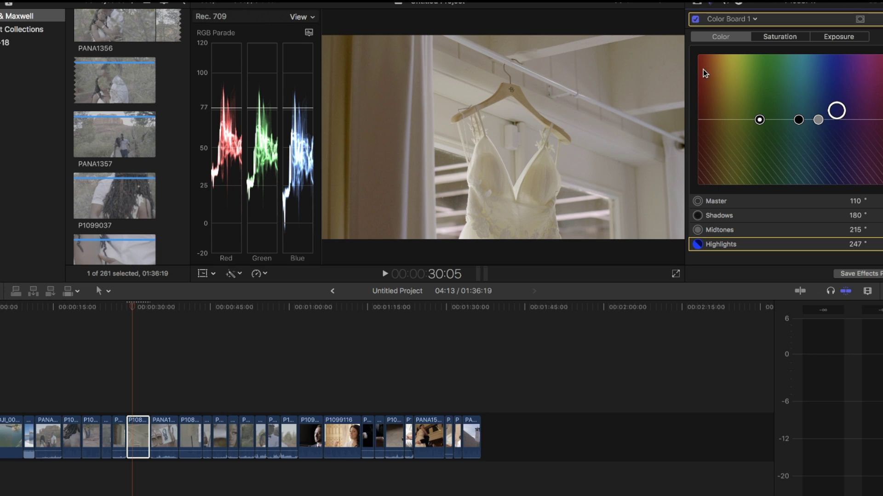
{"action": "left_click", "coordinate": [695, 19]}
{"action": "left_click", "coordinate": [695, 19]}
{"action": "left_click", "coordinate": [695, 20]}
{"action": "left_click", "coordinate": [695, 20]}
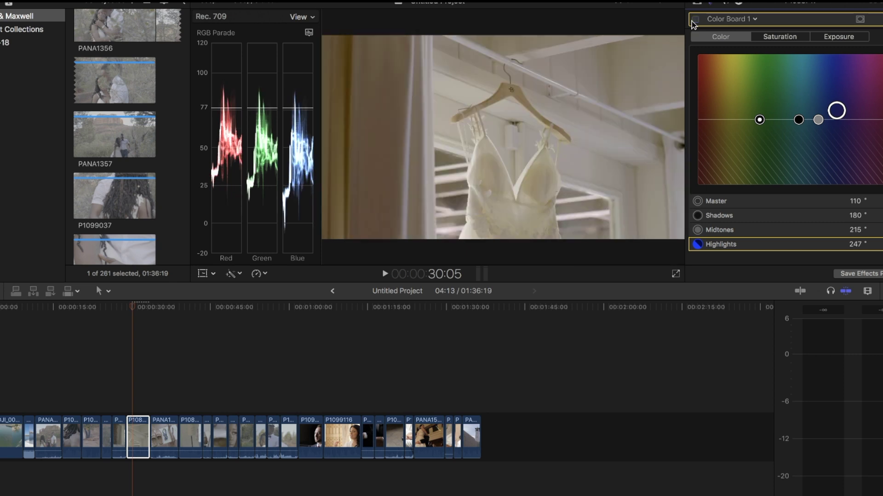
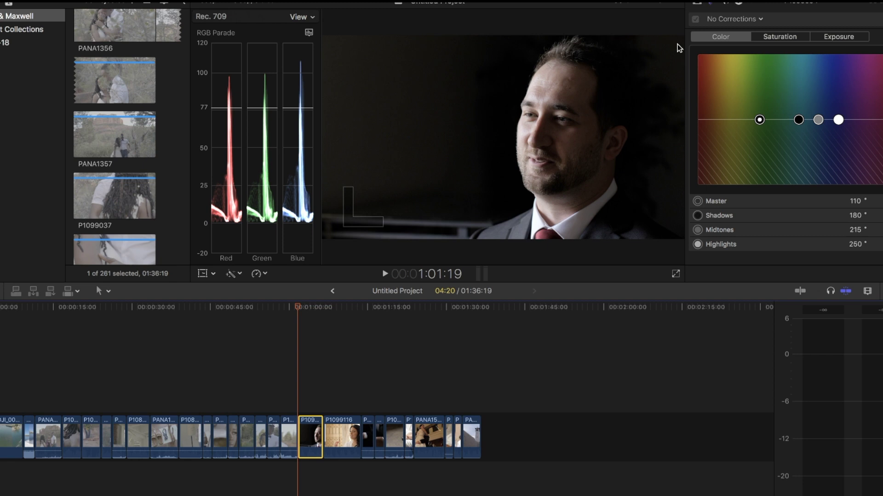
Correct the exposure of the clip of the suited man against the dark background by raising its midtones.
{"action": "mouse_move", "coordinate": [299, 307]}
{"action": "left_mouse_down"}
{"action": "mouse_move", "coordinate": [310, 310]}
{"action": "mouse_move", "coordinate": [301, 304]}
{"action": "left_mouse_up"}
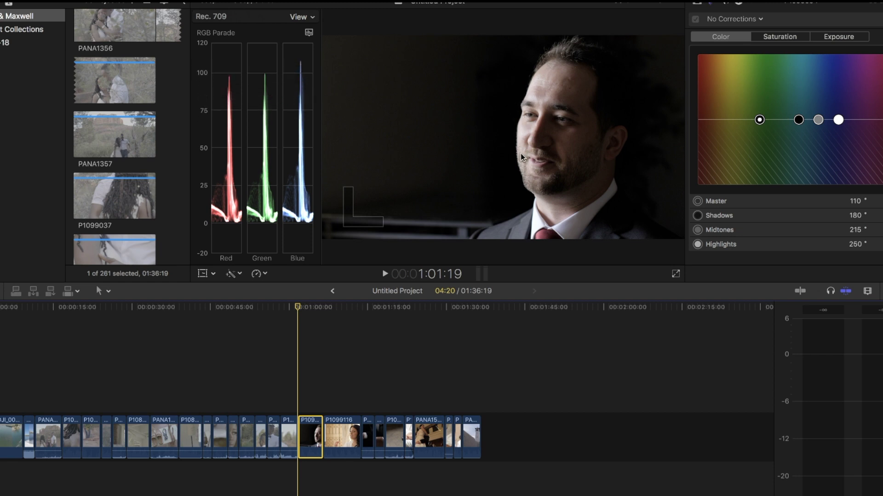
{"action": "left_click", "coordinate": [850, 39]}
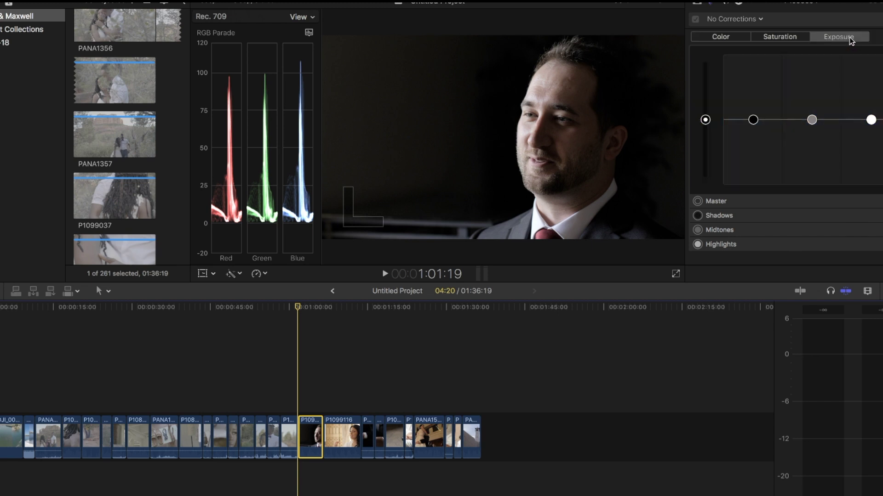
{"action": "left_click", "coordinate": [870, 120]}
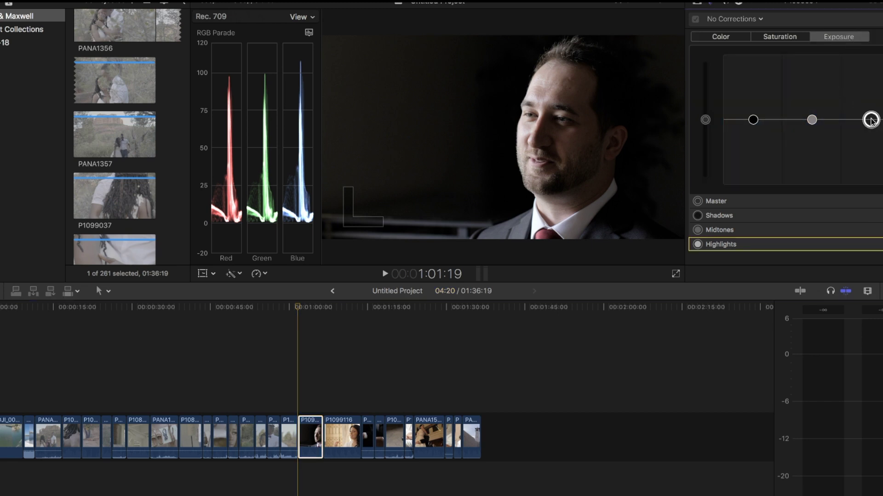
{"action": "left_click_drag", "start_coordinate": [871, 120], "coordinate": [870, 119]}
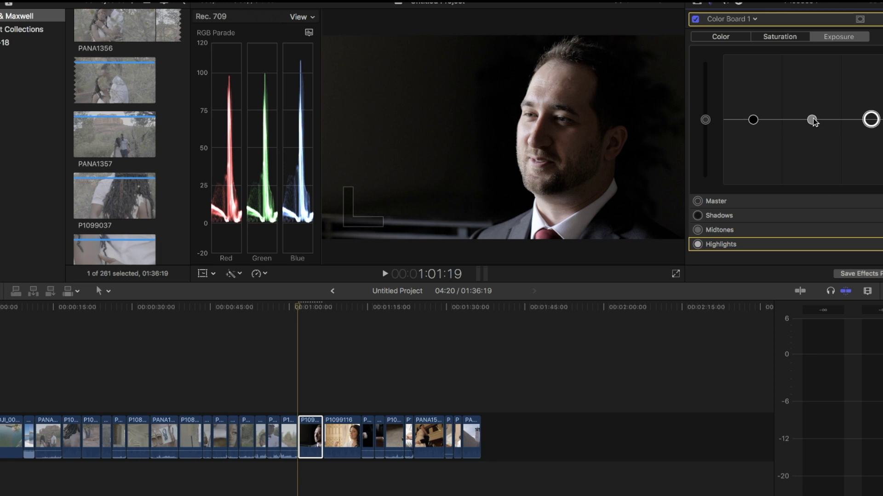
{"action": "left_click", "coordinate": [812, 119]}
{"action": "left_click_drag", "start_coordinate": [814, 122], "coordinate": [808, 111]}
{"action": "left_click", "coordinate": [753, 120]}
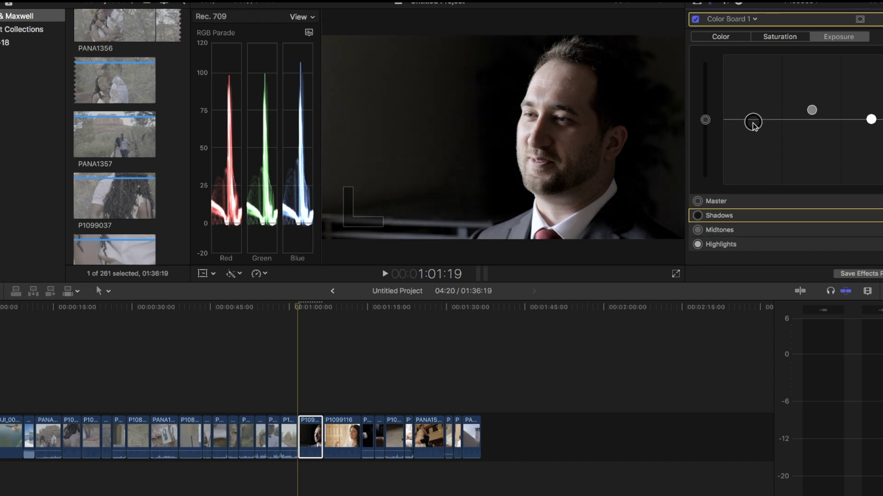
{"action": "left_click", "coordinate": [812, 109]}
{"action": "left_click_drag", "start_coordinate": [813, 110], "coordinate": [813, 100]}
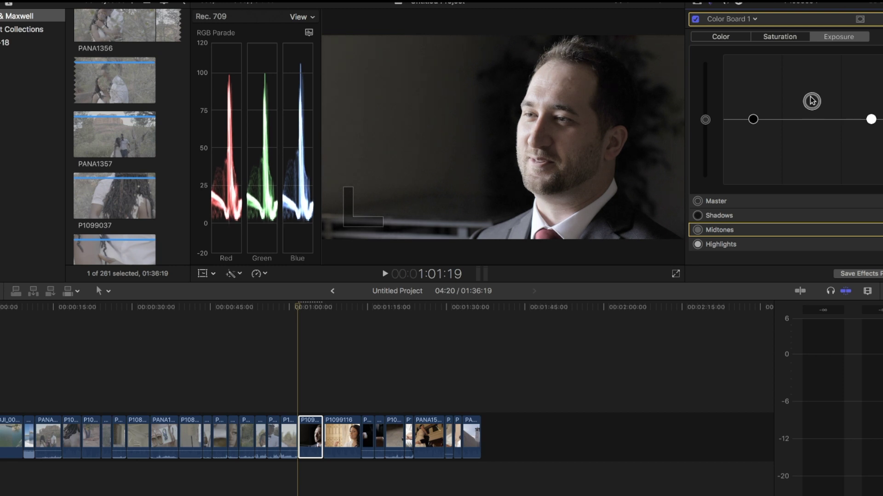
Raise the suited man clip's saturation strongly overall and very slightly in the shadows.
{"action": "left_click", "coordinate": [777, 39]}
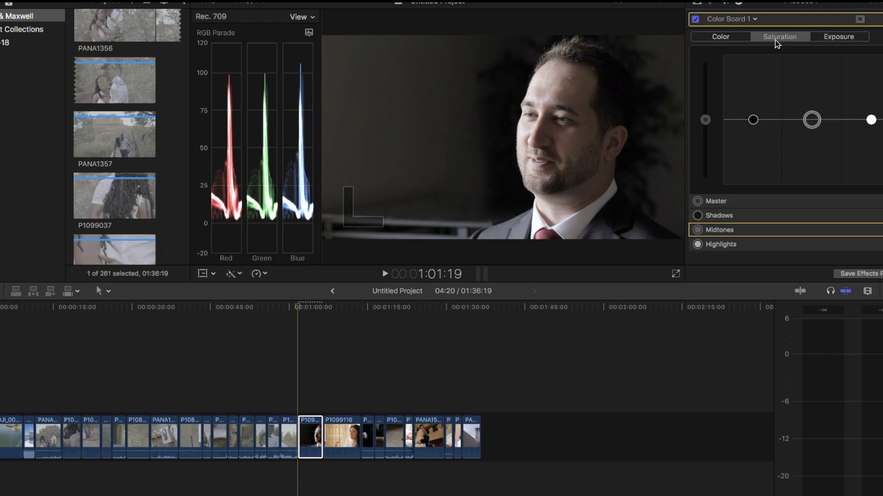
{"action": "left_click_drag", "start_coordinate": [705, 119], "coordinate": [705, 82]}
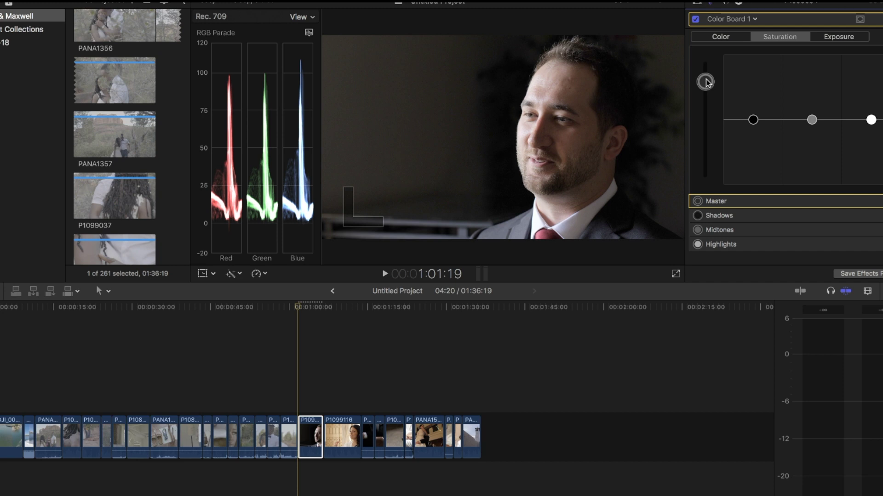
{"action": "left_click_drag", "start_coordinate": [755, 120], "coordinate": [755, 116]}
{"action": "left_click", "coordinate": [705, 82]}
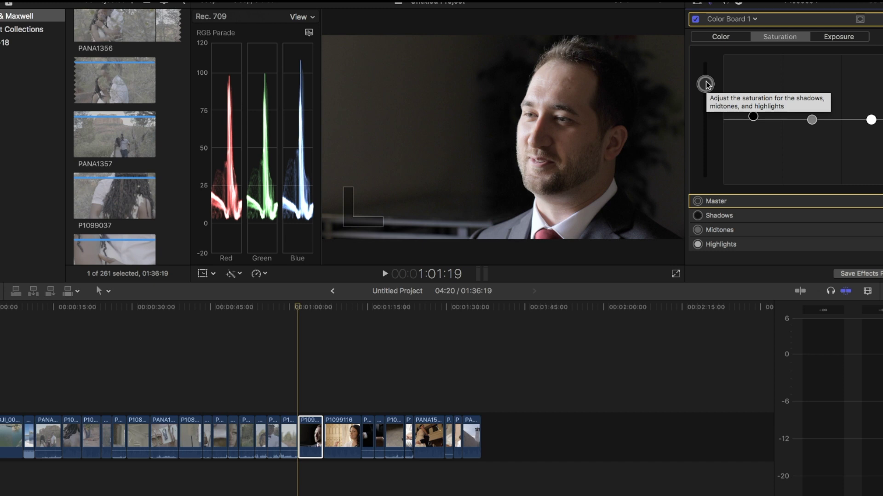
Compare the suited man clip with and without its Color Board correction.
{"action": "left_click", "coordinate": [700, 10]}
{"action": "left_click", "coordinate": [695, 36]}
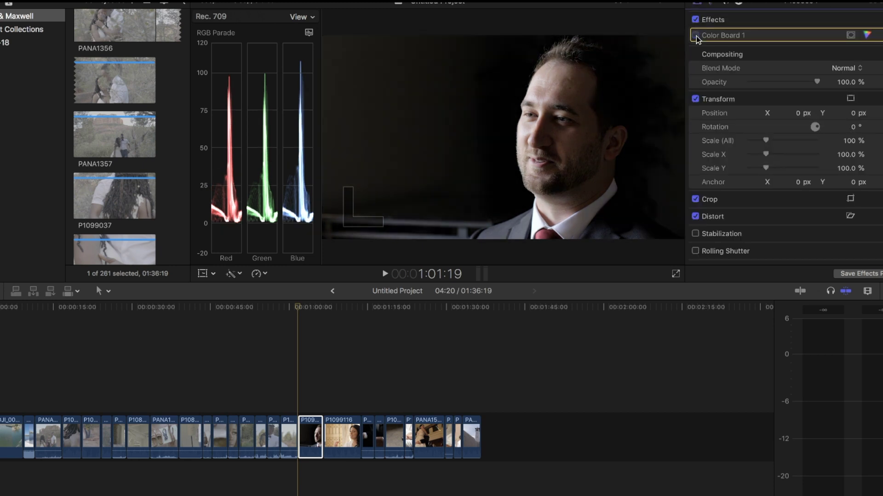
{"action": "left_click", "coordinate": [695, 35]}
{"action": "left_click", "coordinate": [695, 36]}
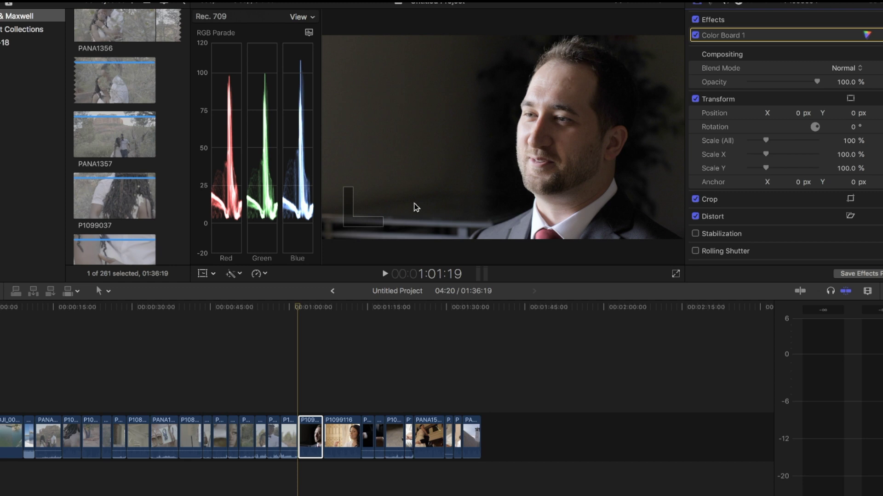
Correct the exposure of the bride clip P1099116 with lowered highlights, slightly lowered shadows and raised midtones.
{"action": "left_click", "coordinate": [338, 305]}
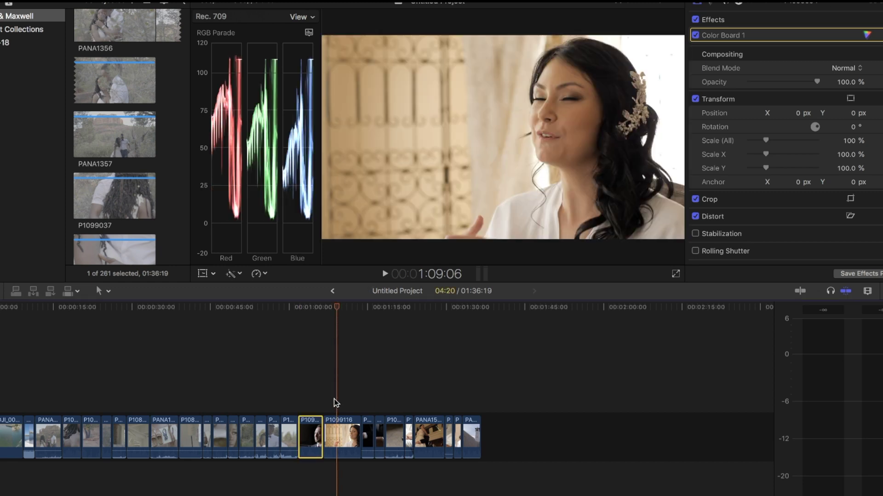
{"action": "left_click", "coordinate": [337, 446]}
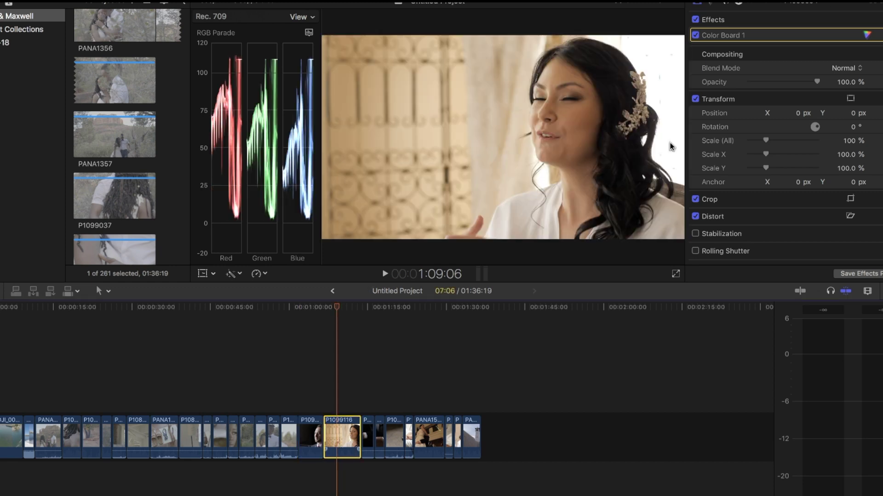
{"action": "left_click", "coordinate": [710, 5]}
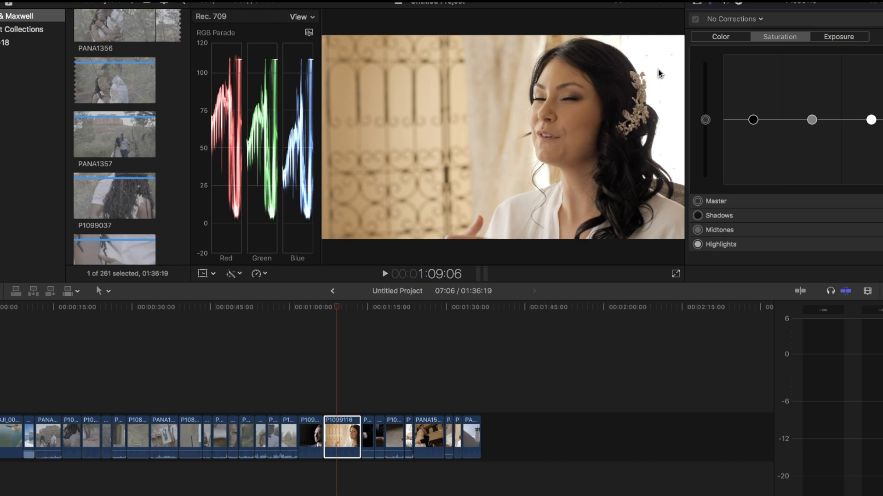
{"action": "left_click", "coordinate": [835, 38]}
{"action": "left_click", "coordinate": [871, 121]}
{"action": "left_click_drag", "start_coordinate": [871, 121], "coordinate": [871, 131]}
{"action": "left_click_drag", "start_coordinate": [753, 120], "coordinate": [753, 122]}
{"action": "left_click_drag", "start_coordinate": [812, 120], "coordinate": [812, 104]}
Raise the bride clip's overall saturation moderately and fine-tune its shadow and midtone saturation.
{"action": "left_click", "coordinate": [777, 37]}
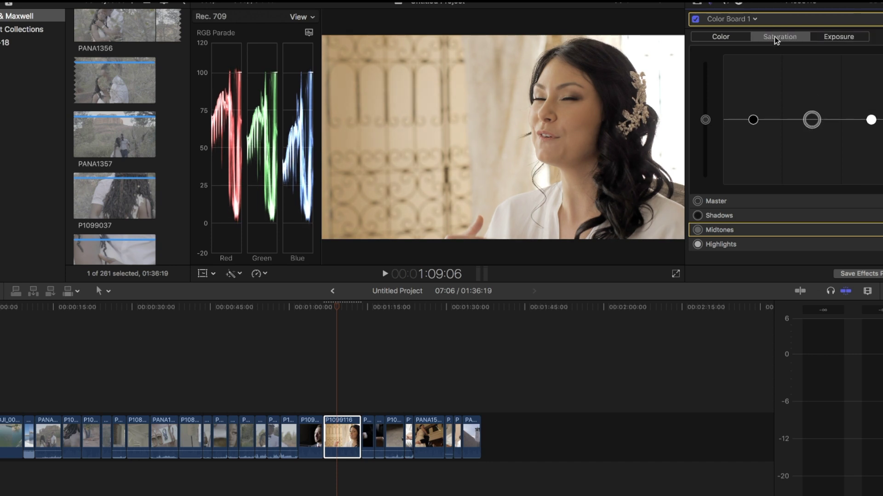
{"action": "left_click_drag", "start_coordinate": [707, 119], "coordinate": [707, 95]}
{"action": "left_click", "coordinate": [753, 120]}
{"action": "left_click_drag", "start_coordinate": [753, 120], "coordinate": [753, 116]}
{"action": "left_click_drag", "start_coordinate": [811, 121], "coordinate": [811, 119]}
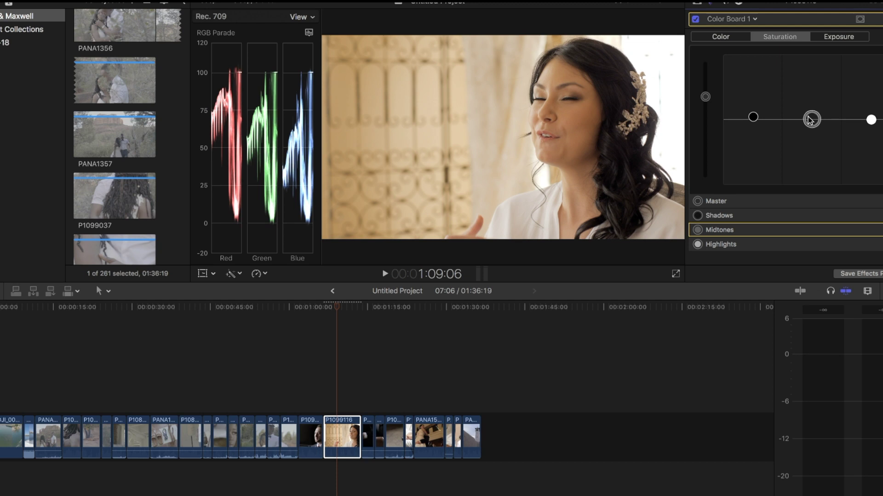
{"action": "left_click", "coordinate": [753, 118]}
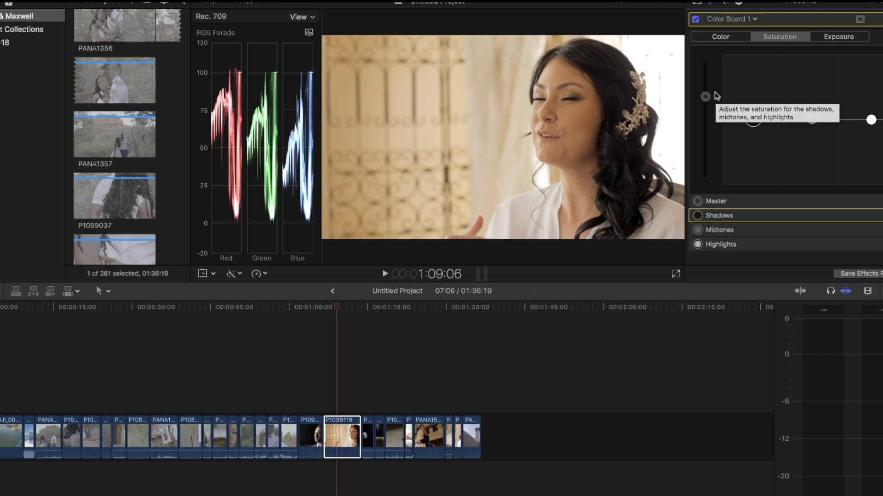
Compare the bride clip with and without its Color Board correction.
{"action": "left_click", "coordinate": [698, 3]}
{"action": "left_click", "coordinate": [695, 36]}
{"action": "left_click", "coordinate": [696, 35]}
{"action": "left_click", "coordinate": [695, 36]}
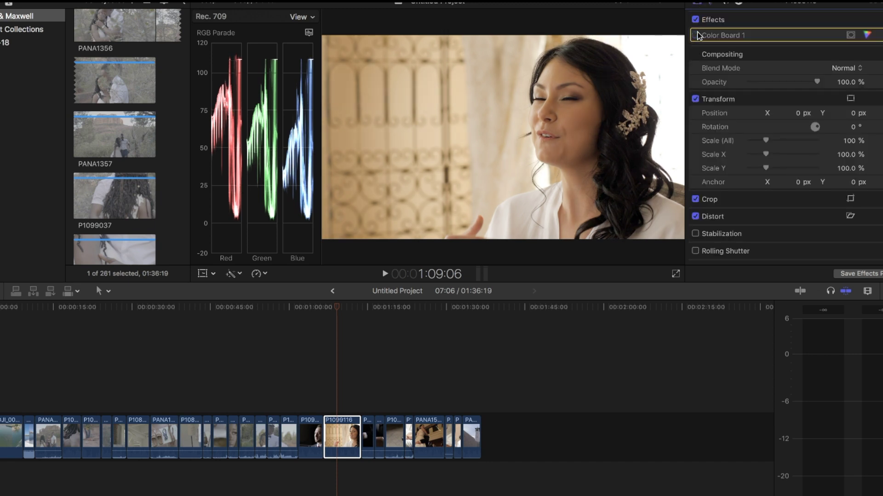
{"action": "left_click", "coordinate": [695, 36]}
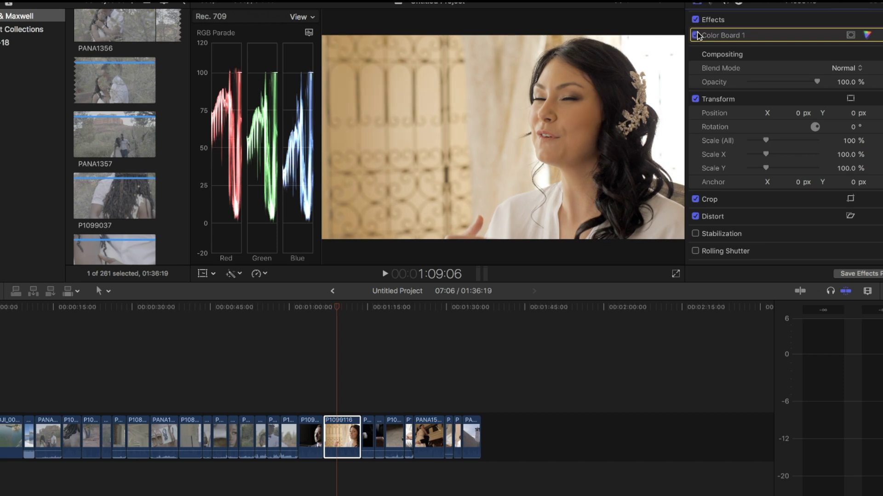
{"action": "left_click", "coordinate": [695, 35]}
{"action": "left_click", "coordinate": [695, 35]}
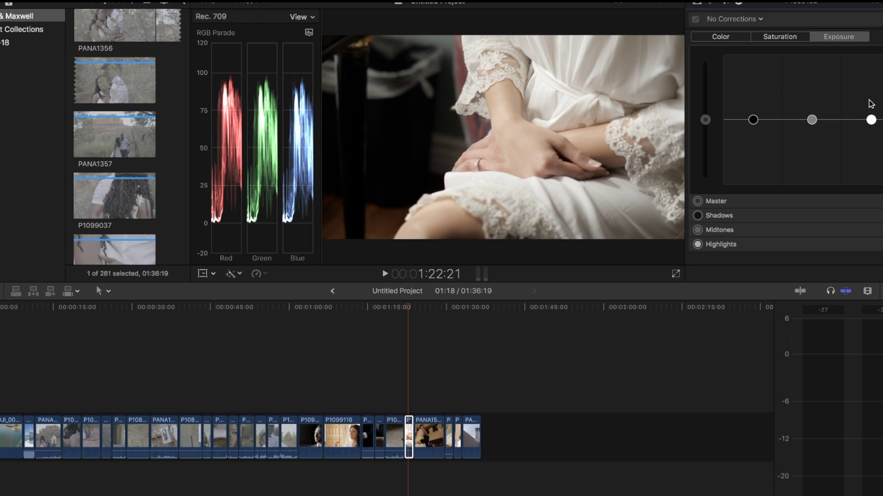
Correct the clip of the bride's folded hands with slightly raised highlights, slightly lowered shadows and strongly raised overall saturation.
{"action": "left_click_drag", "start_coordinate": [870, 119], "coordinate": [867, 115]}
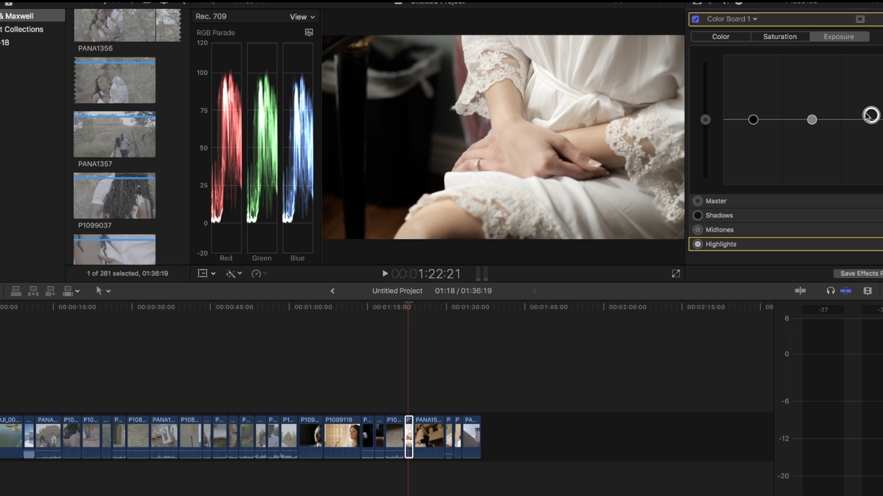
{"action": "left_click_drag", "start_coordinate": [753, 119], "coordinate": [754, 123]}
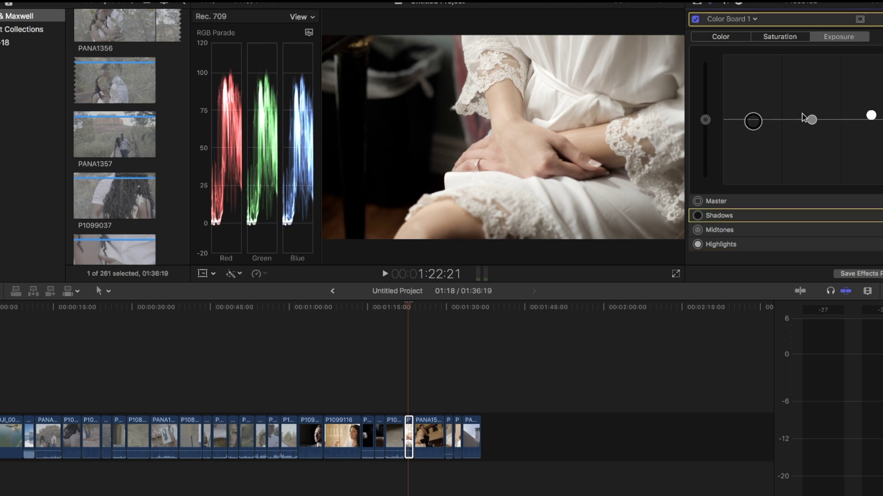
{"action": "left_click_drag", "start_coordinate": [812, 119], "coordinate": [812, 118]}
{"action": "left_click", "coordinate": [782, 37]}
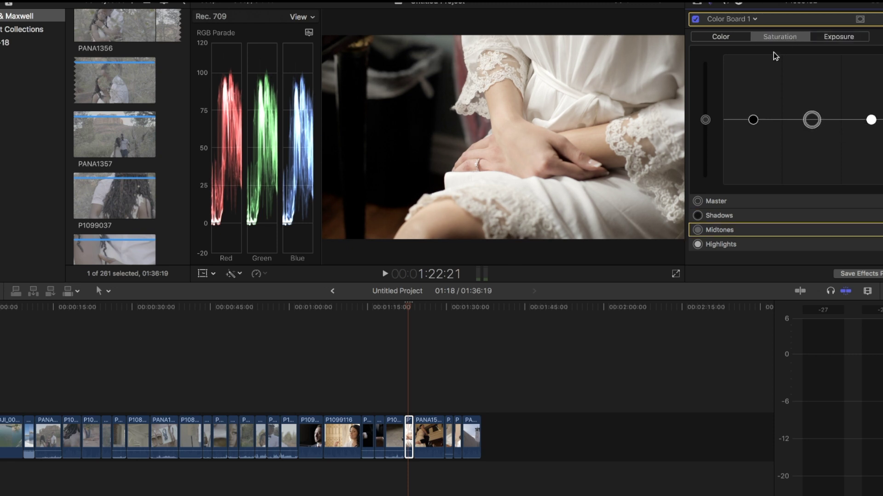
{"action": "left_click_drag", "start_coordinate": [705, 120], "coordinate": [706, 86]}
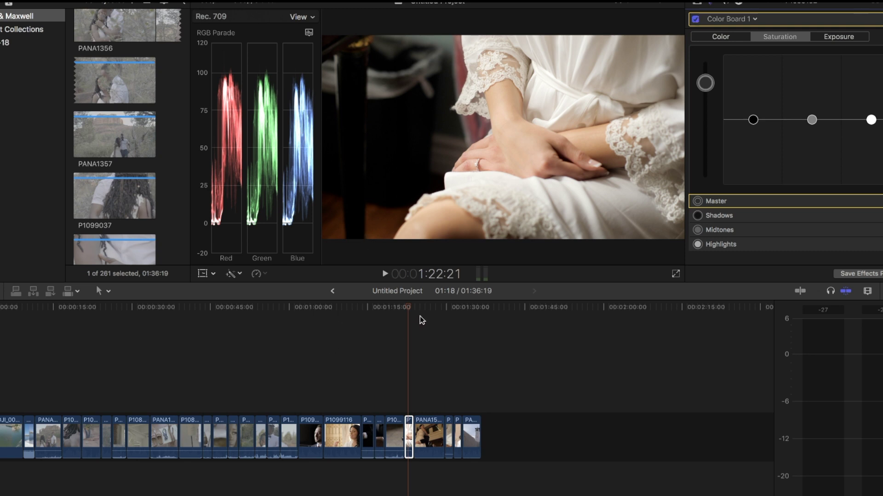
Select the clip of the dancing couple and raise its overall saturation slightly.
{"action": "mouse_move", "coordinate": [424, 311]}
{"action": "left_mouse_down"}
{"action": "mouse_move", "coordinate": [435, 306]}
{"action": "mouse_move", "coordinate": [414, 310]}
{"action": "mouse_move", "coordinate": [432, 311]}
{"action": "left_mouse_up"}
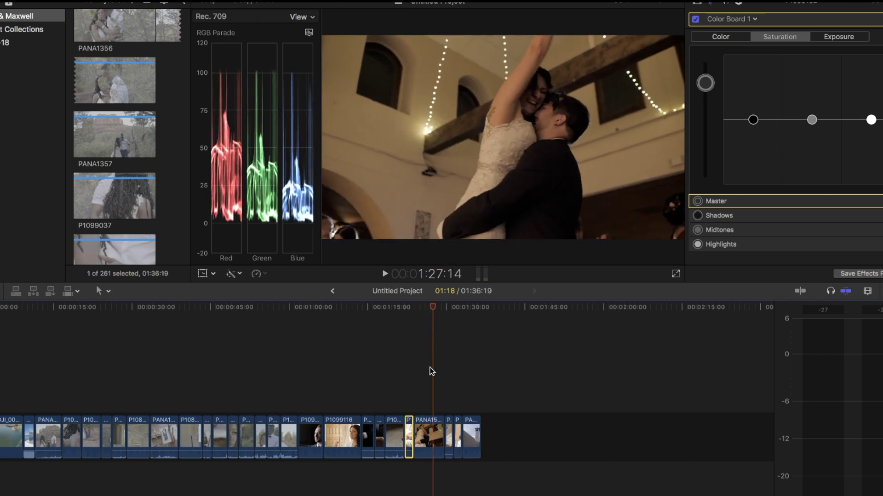
{"action": "left_click", "coordinate": [432, 431]}
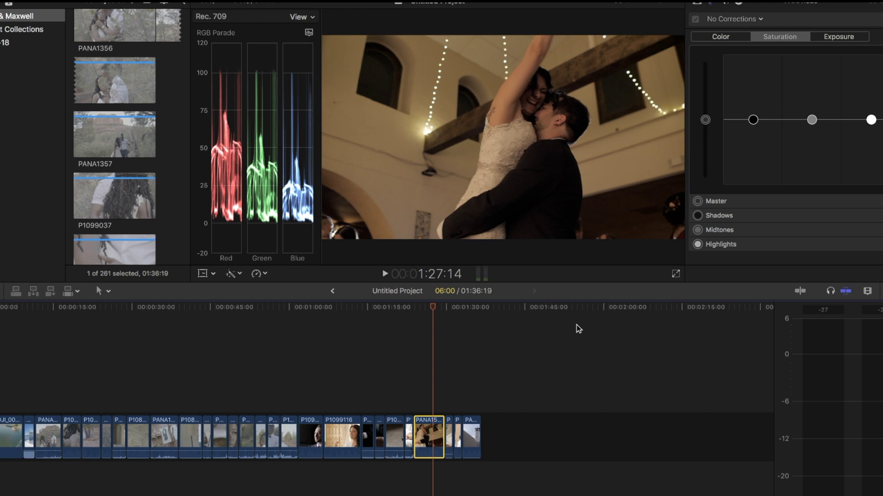
{"action": "left_click", "coordinate": [839, 38]}
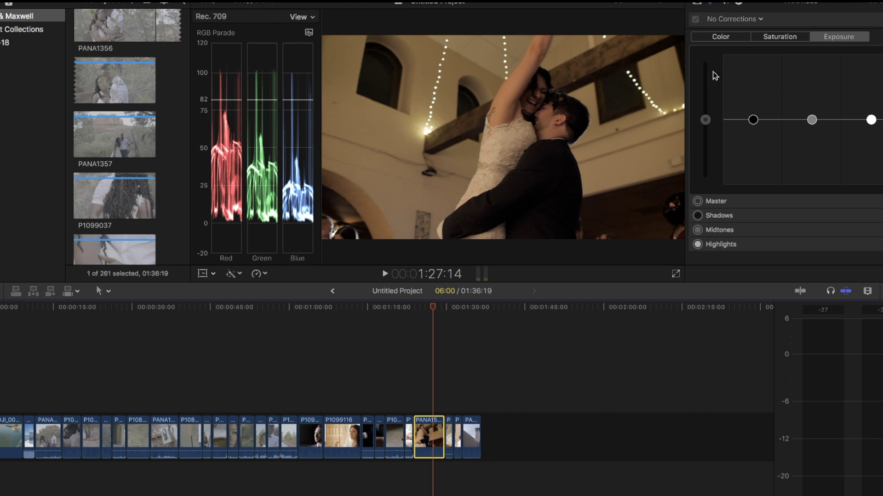
{"action": "left_click", "coordinate": [767, 39]}
{"action": "mouse_move", "coordinate": [706, 120]}
{"action": "left_mouse_down"}
{"action": "mouse_move", "coordinate": [706, 98]}
{"action": "mouse_move", "coordinate": [706, 106]}
{"action": "left_mouse_up"}
Correct the dancing couple clip's exposure with clearly raised midtones and slightly raised highlights.
{"action": "left_click", "coordinate": [851, 37]}
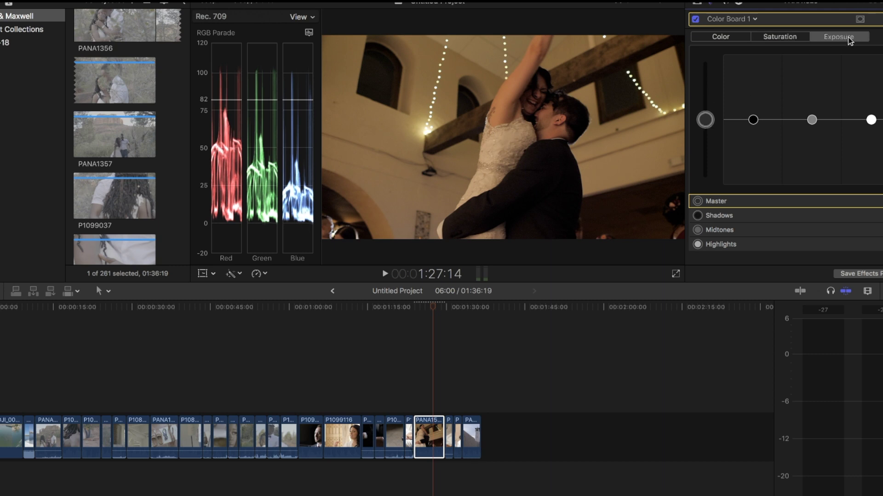
{"action": "left_click", "coordinate": [753, 120]}
{"action": "left_click_drag", "start_coordinate": [811, 119], "coordinate": [811, 100]}
{"action": "left_click_drag", "start_coordinate": [871, 120], "coordinate": [871, 117]}
{"action": "left_click_drag", "start_coordinate": [755, 120], "coordinate": [754, 120]}
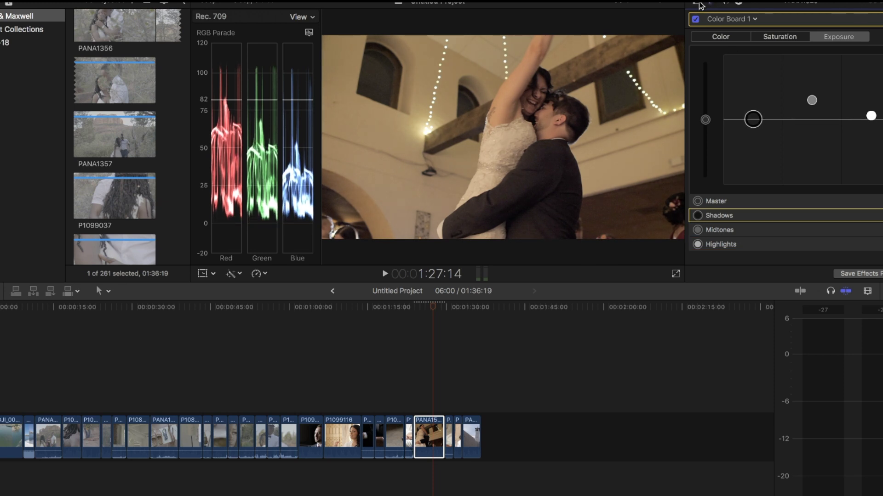
Compare the dancing couple clip with and without its Color Board correction.
{"action": "left_click", "coordinate": [696, 20]}
{"action": "left_click", "coordinate": [696, 19]}
{"action": "left_click", "coordinate": [696, 19]}
{"action": "left_click", "coordinate": [696, 19]}
Select the short clip of the suited man's clasped hands in the timeline.
{"action": "left_click", "coordinate": [390, 434]}
{"action": "left_click", "coordinate": [380, 434]}
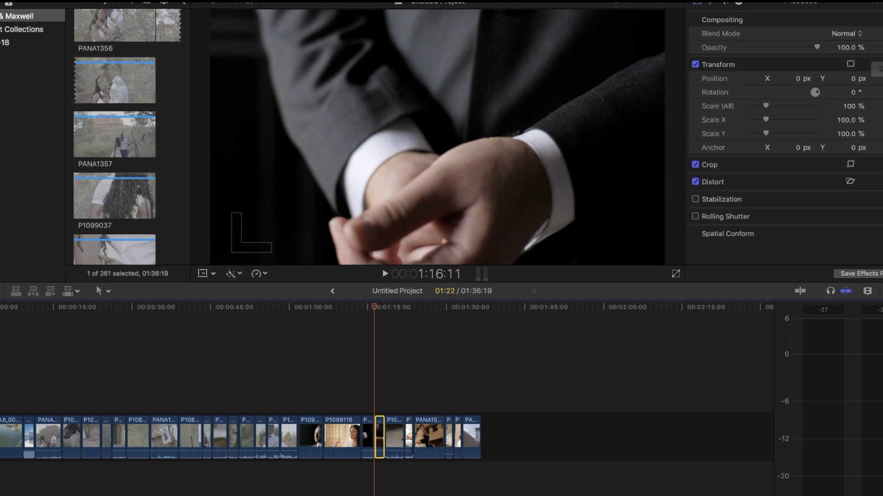
Add a Color Board correction to the clip of the suited man's clasped hands.
{"action": "left_click", "coordinate": [712, 2]}
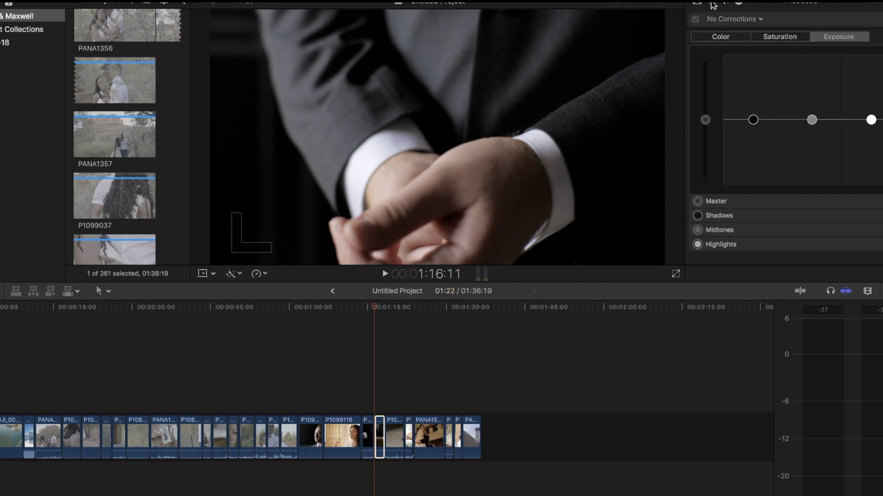
{"action": "left_click", "coordinate": [726, 20]}
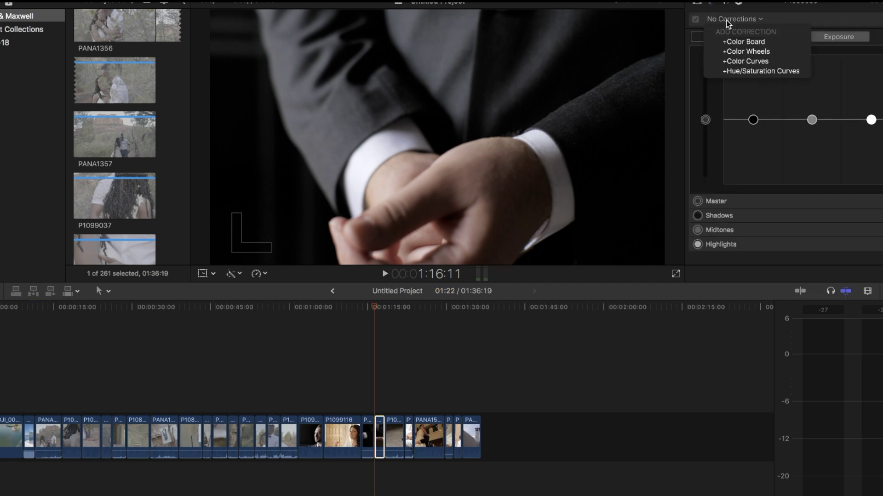
{"action": "left_click", "coordinate": [733, 40]}
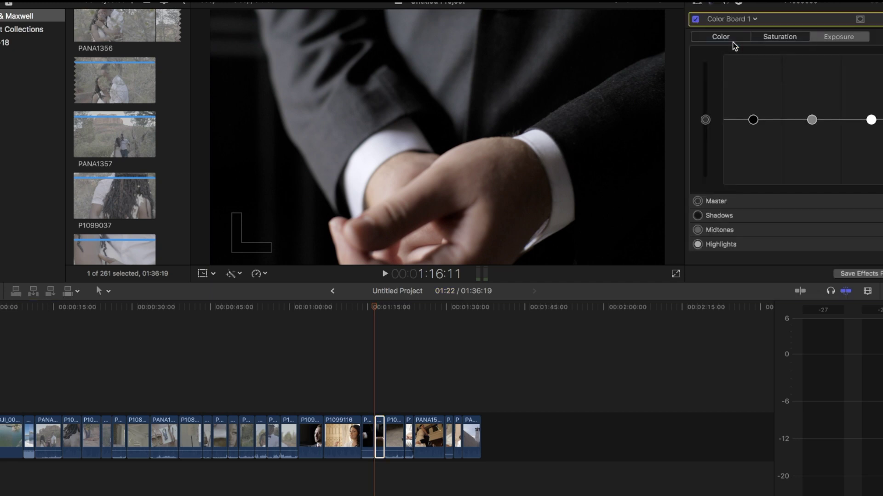
Show the video scopes beside the viewer, with the waveform set to RGB Parade.
{"action": "left_click", "coordinate": [663, 5]}
{"action": "left_click", "coordinate": [676, 23]}
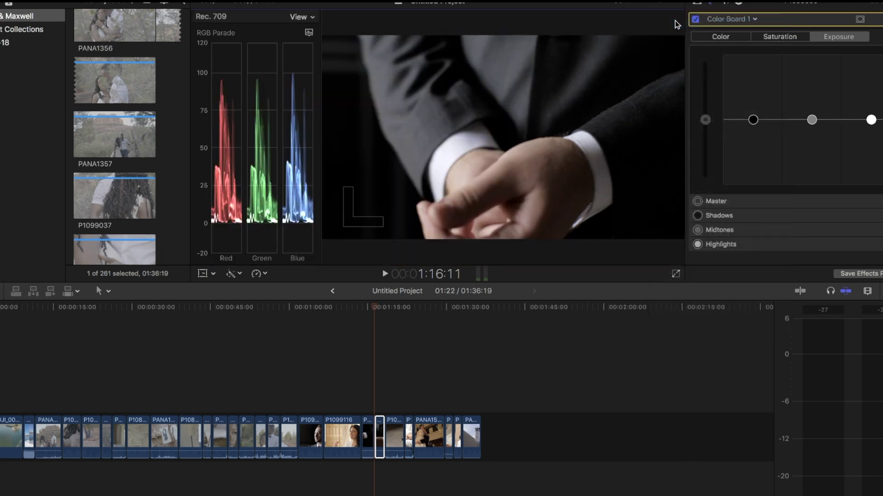
{"action": "left_click", "coordinate": [309, 32]}
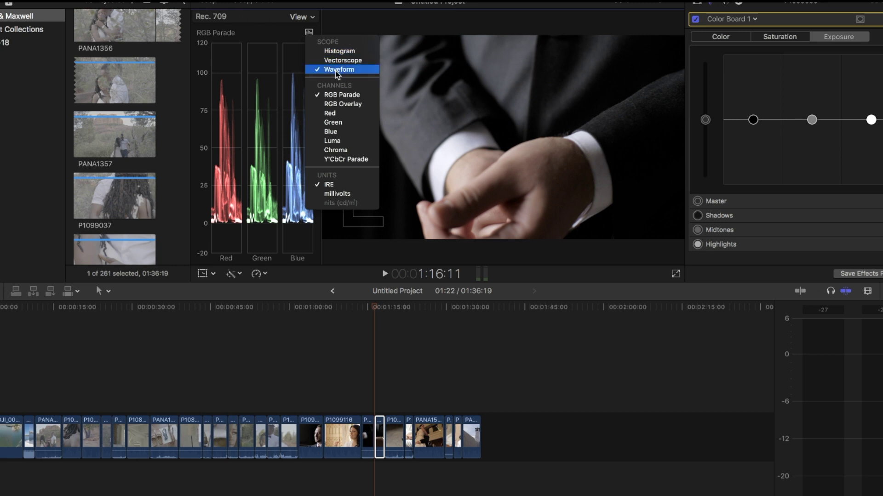
{"action": "left_click", "coordinate": [336, 98]}
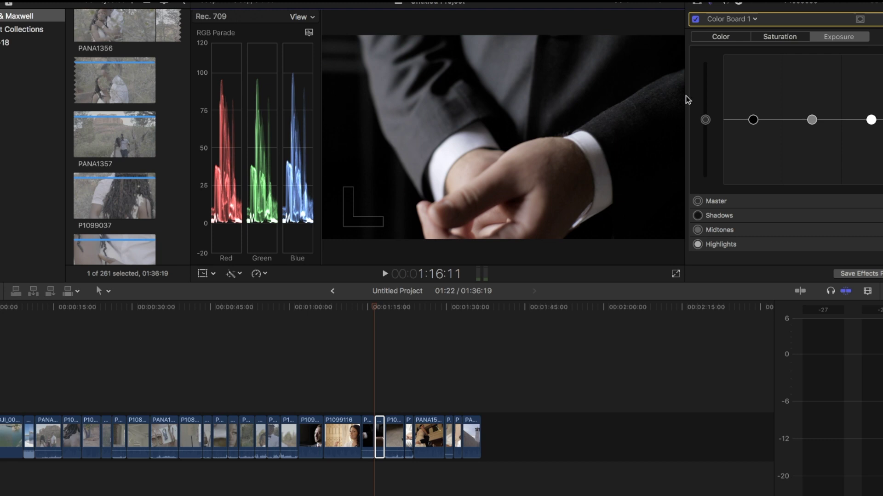
Slightly raise the exposure of the highlights, midtones and shadows on the clasped hands clip.
{"action": "left_click", "coordinate": [870, 119]}
{"action": "left_click_drag", "start_coordinate": [871, 119], "coordinate": [871, 115]}
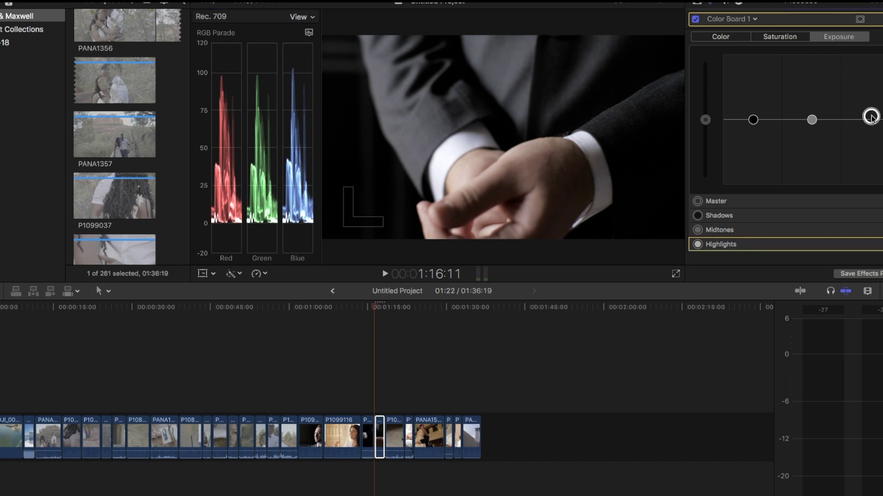
{"action": "left_click_drag", "start_coordinate": [811, 120], "coordinate": [813, 114]}
{"action": "left_click_drag", "start_coordinate": [752, 119], "coordinate": [752, 116]}
Examine the clasped hands clip's waveform in the RGB Overlay, Red and Luma channels, returning to RGB Parade.
{"action": "mouse_move", "coordinate": [222, 83]}
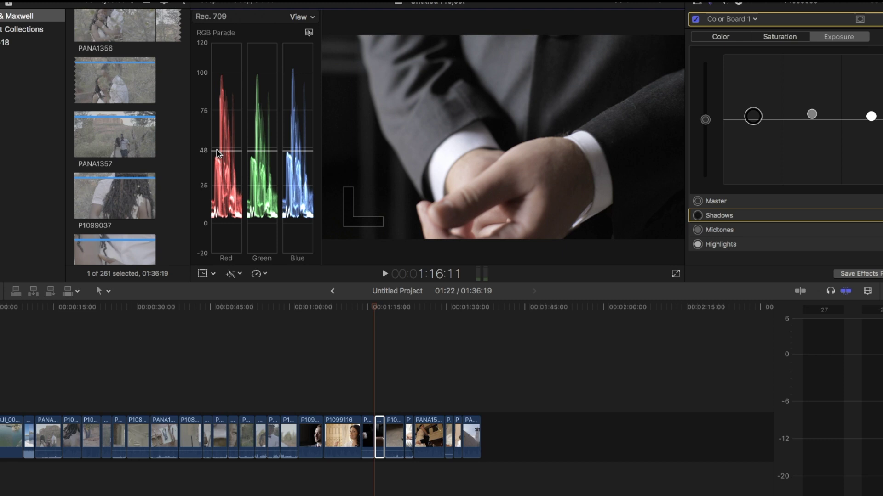
{"action": "left_click", "coordinate": [309, 32]}
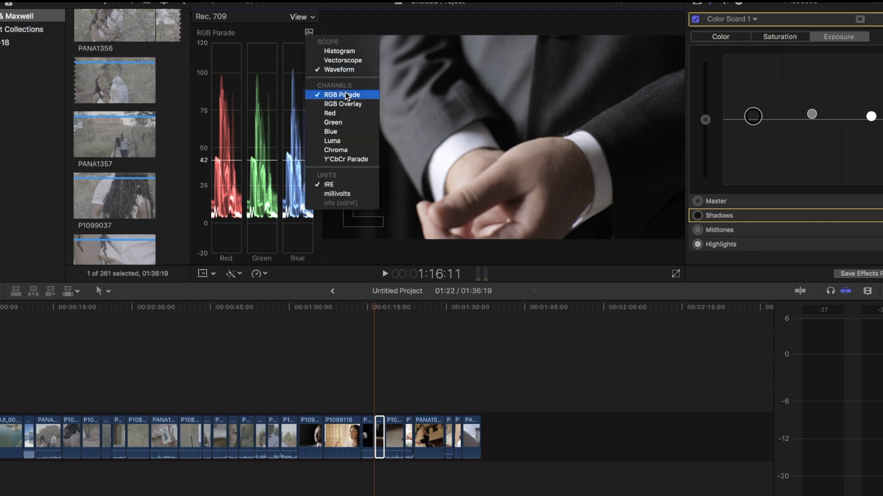
{"action": "left_click", "coordinate": [347, 107]}
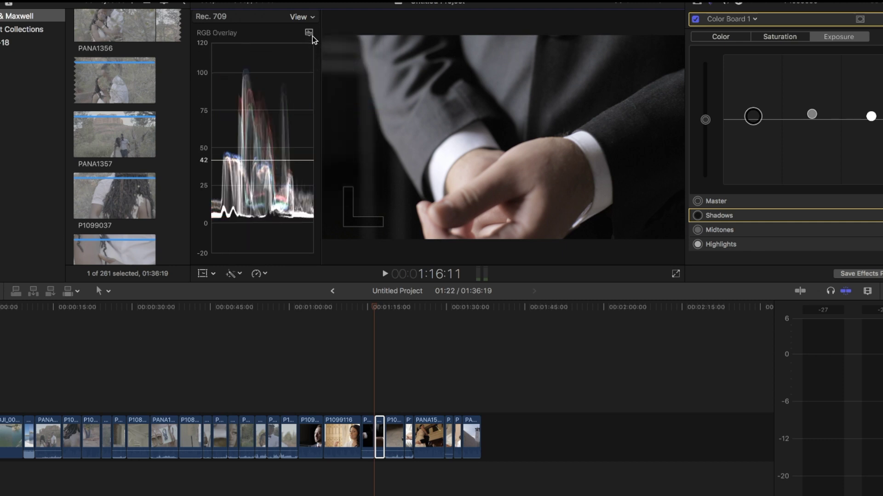
{"action": "left_click", "coordinate": [311, 35]}
{"action": "left_click", "coordinate": [340, 114]}
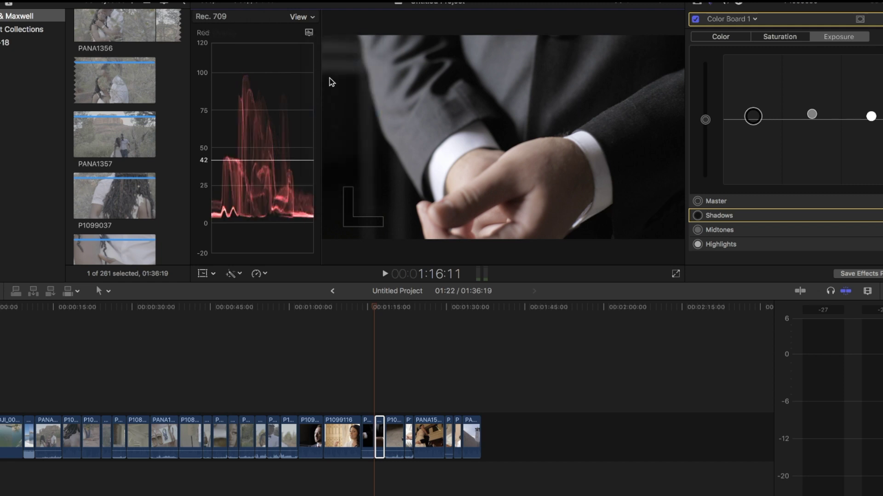
{"action": "left_click", "coordinate": [309, 33]}
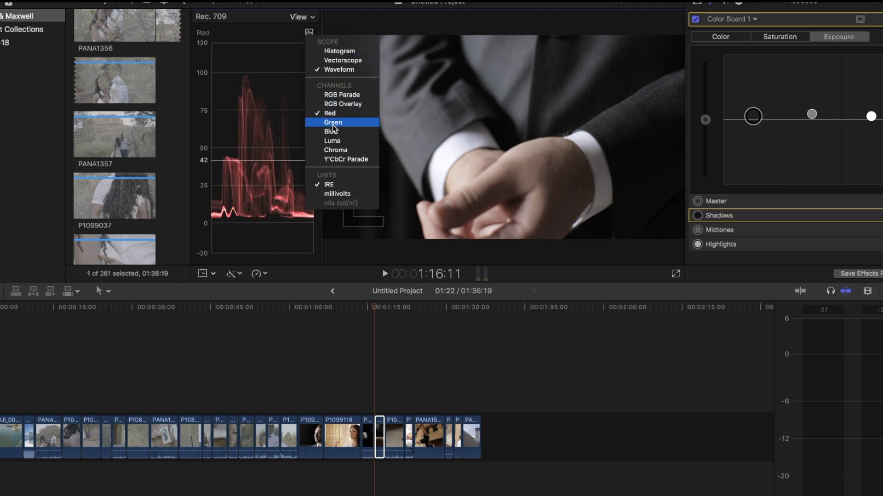
{"action": "left_click", "coordinate": [333, 140]}
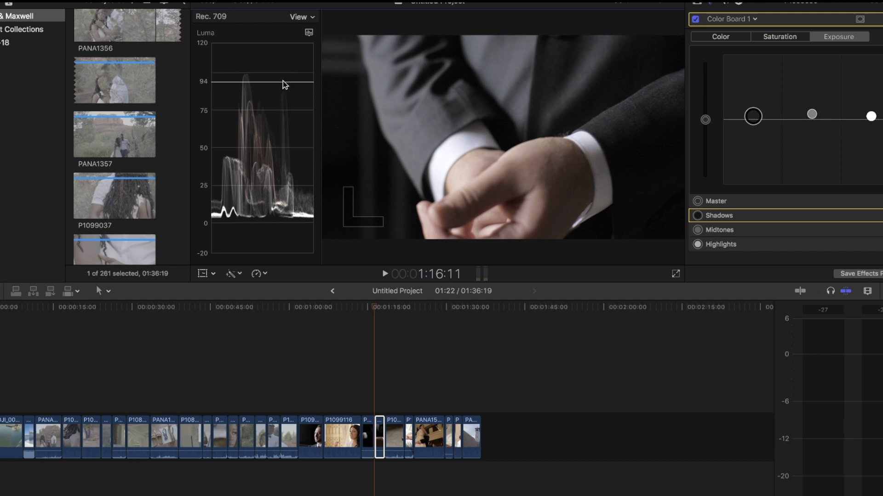
{"action": "left_click", "coordinate": [309, 33]}
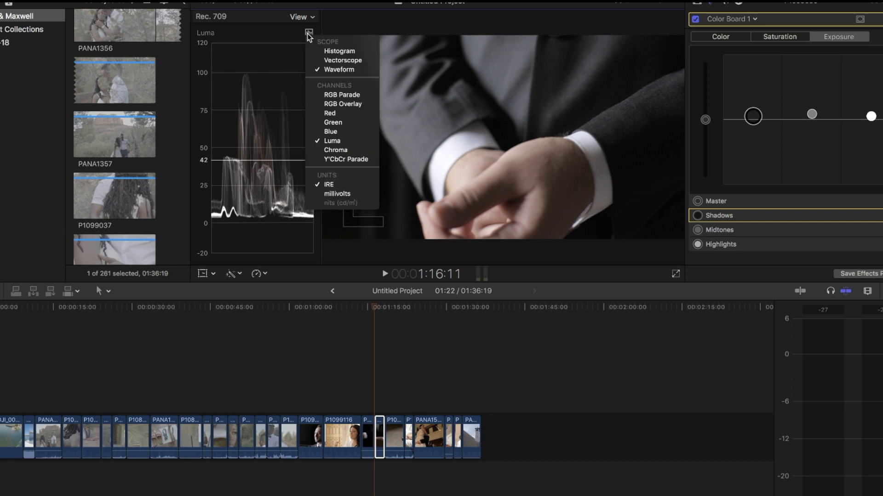
{"action": "left_click", "coordinate": [336, 95]}
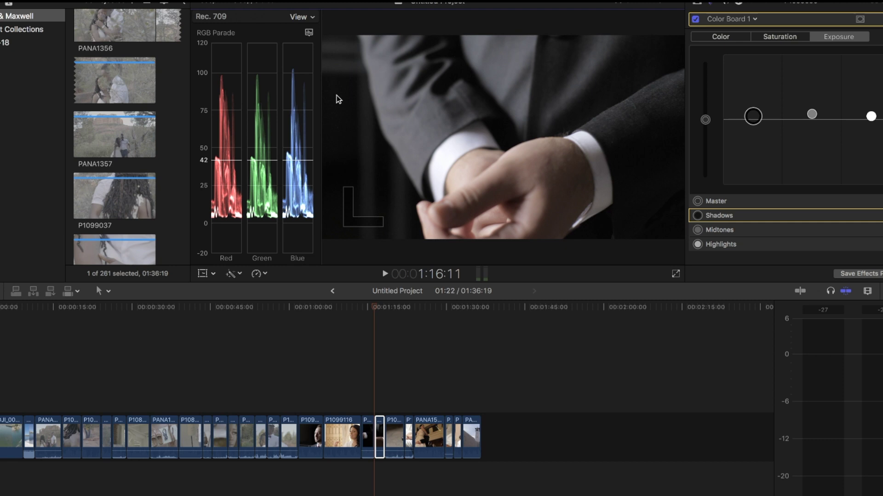
Return the playhead to the start of the project.
{"action": "key", "text": "Home"}
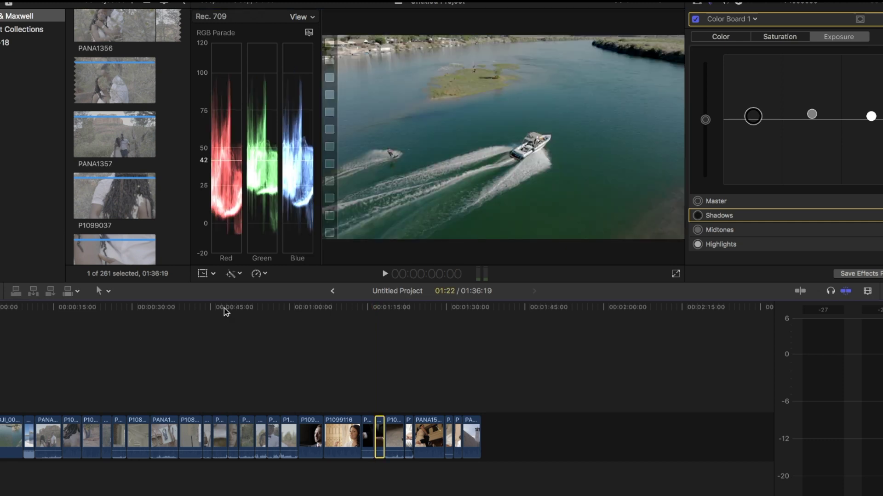